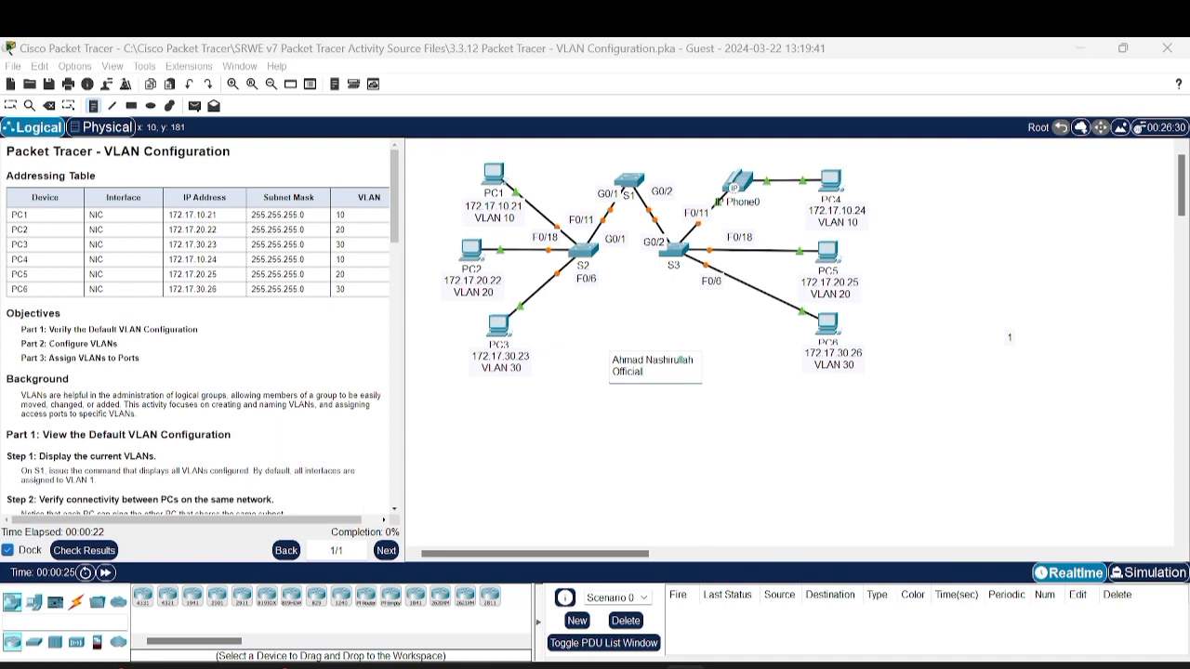
# Open switch S1's command line, keeping its window on top, and enter global configuration mode.
pyautogui.click(12, 105)
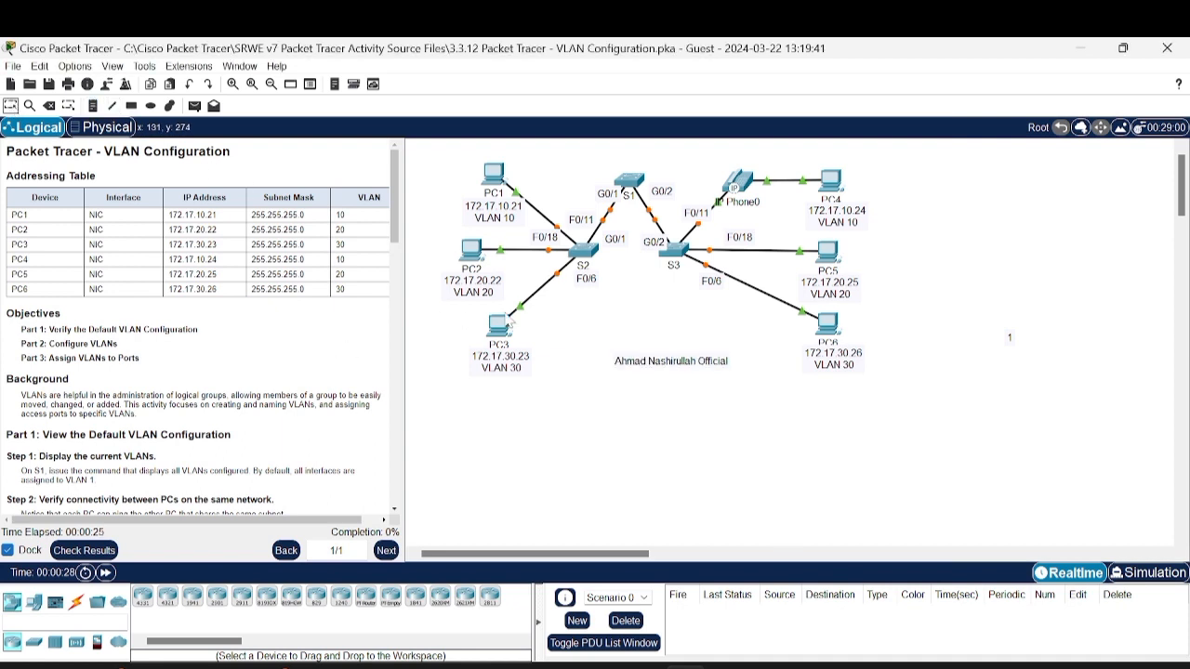
pyautogui.click(630, 179)
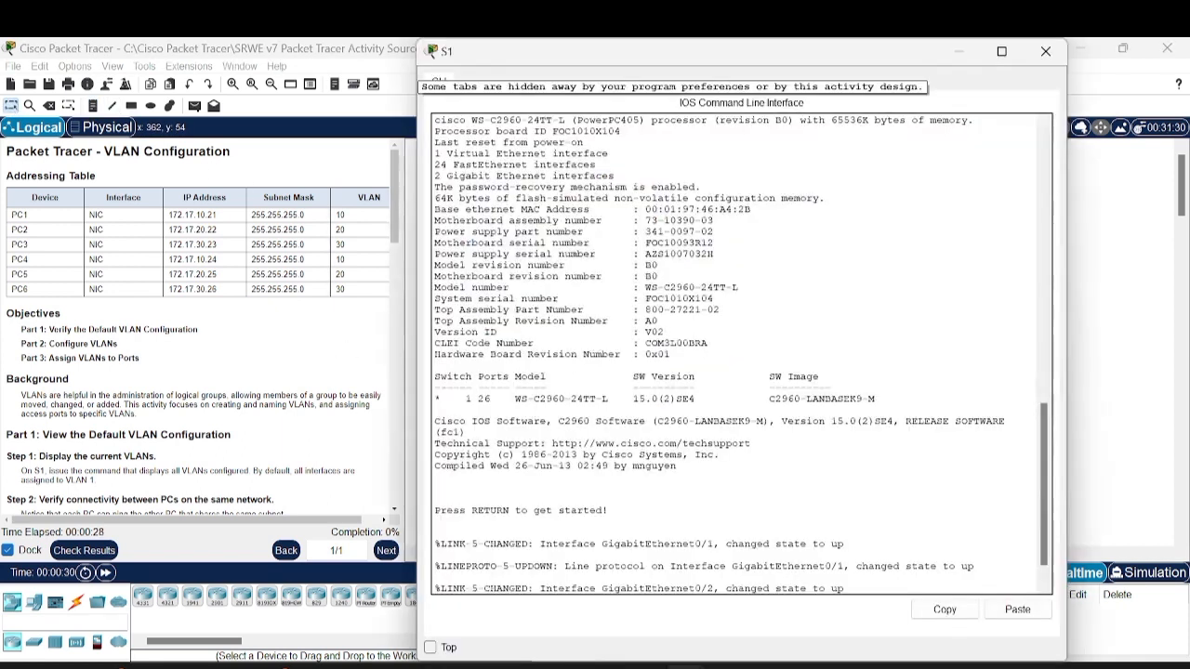
pyautogui.click(430, 648)
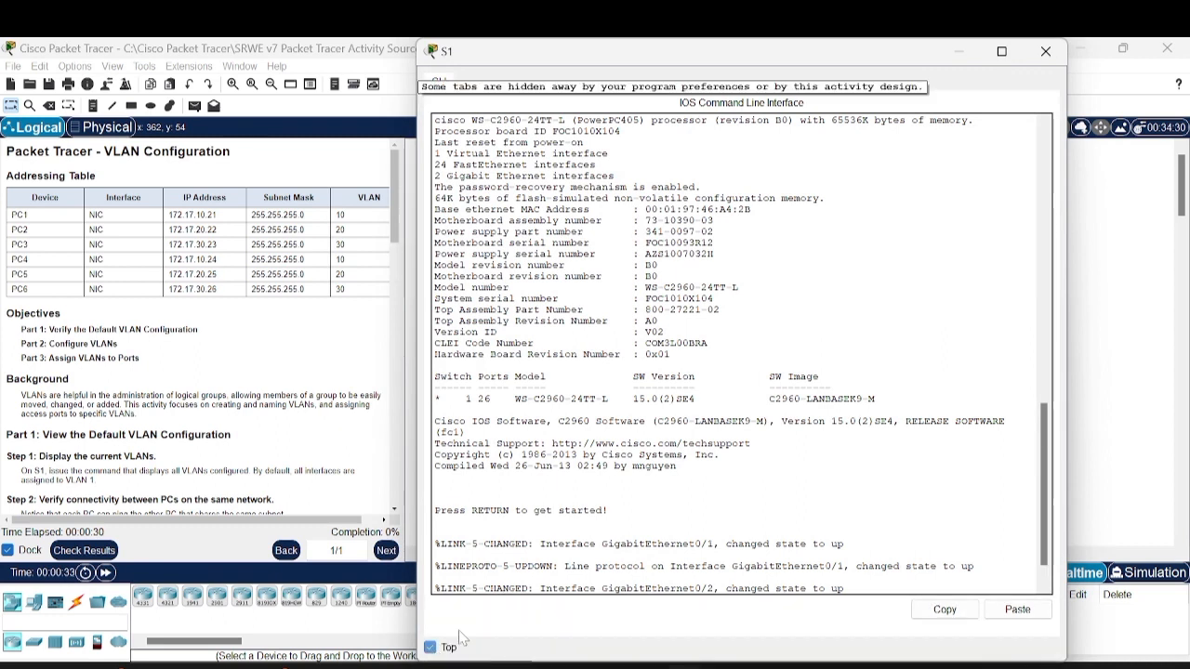
pyautogui.write('en')
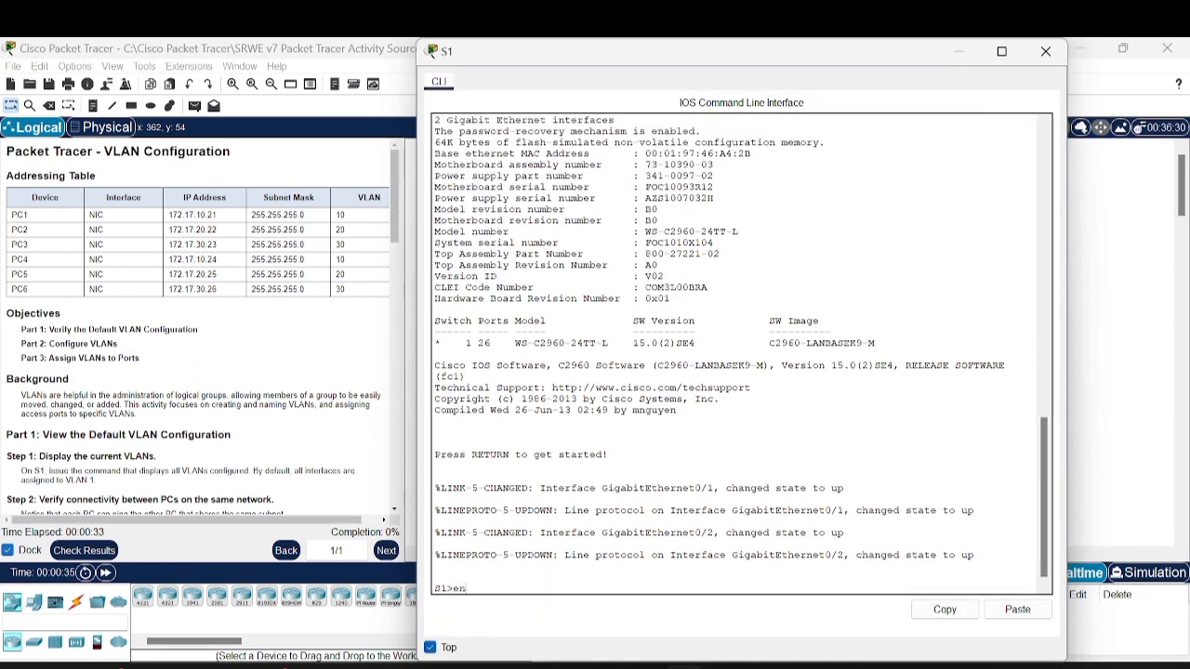
pyautogui.press('Return')
pyautogui.write('conf')
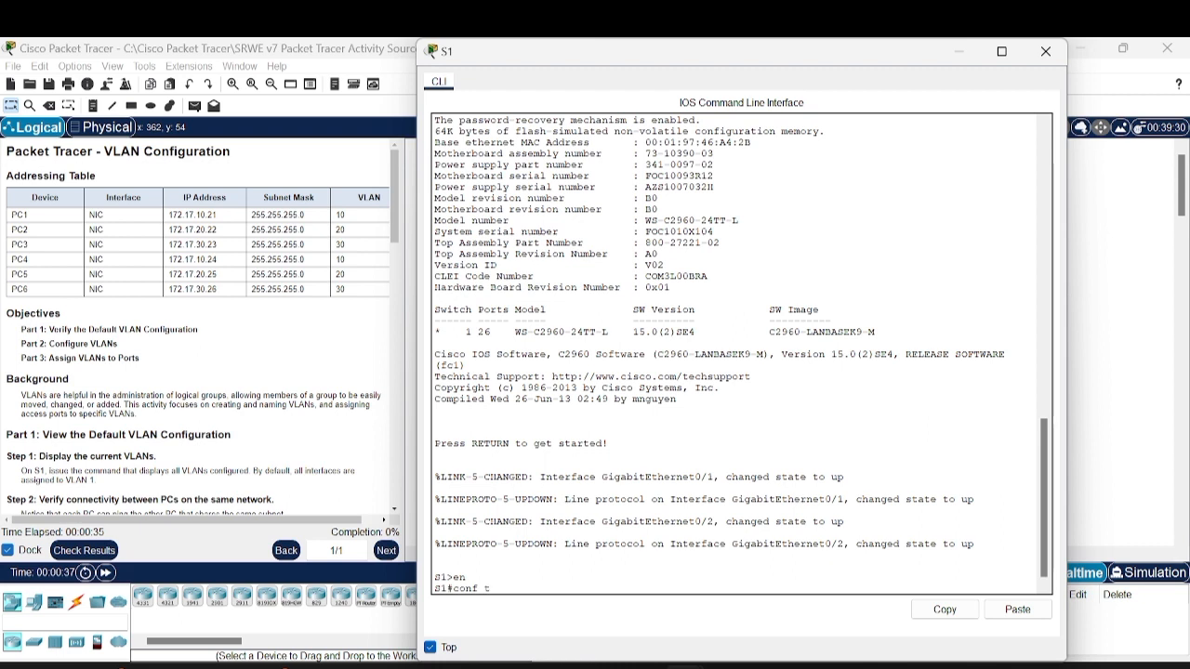
pyautogui.write(' t')
pyautogui.press('Return')
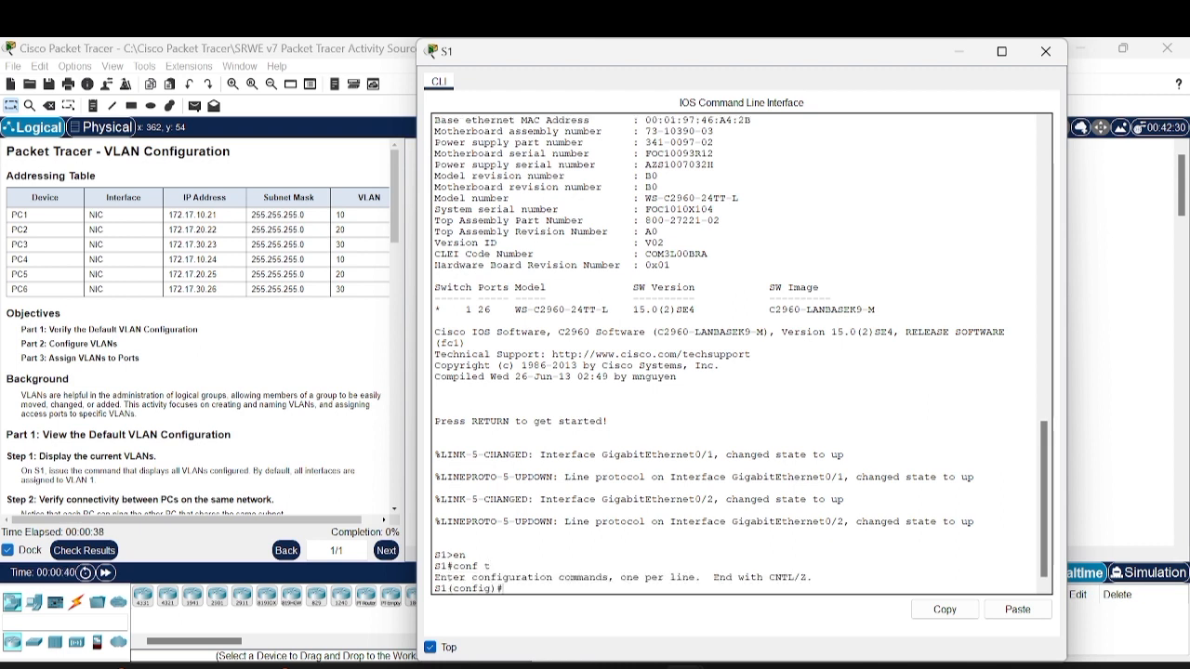
# Create VLAN 10 on S1 and name it Faculty/Staff as the activity instructions require.
pyautogui.write('vlan 10')
pyautogui.press('Return')
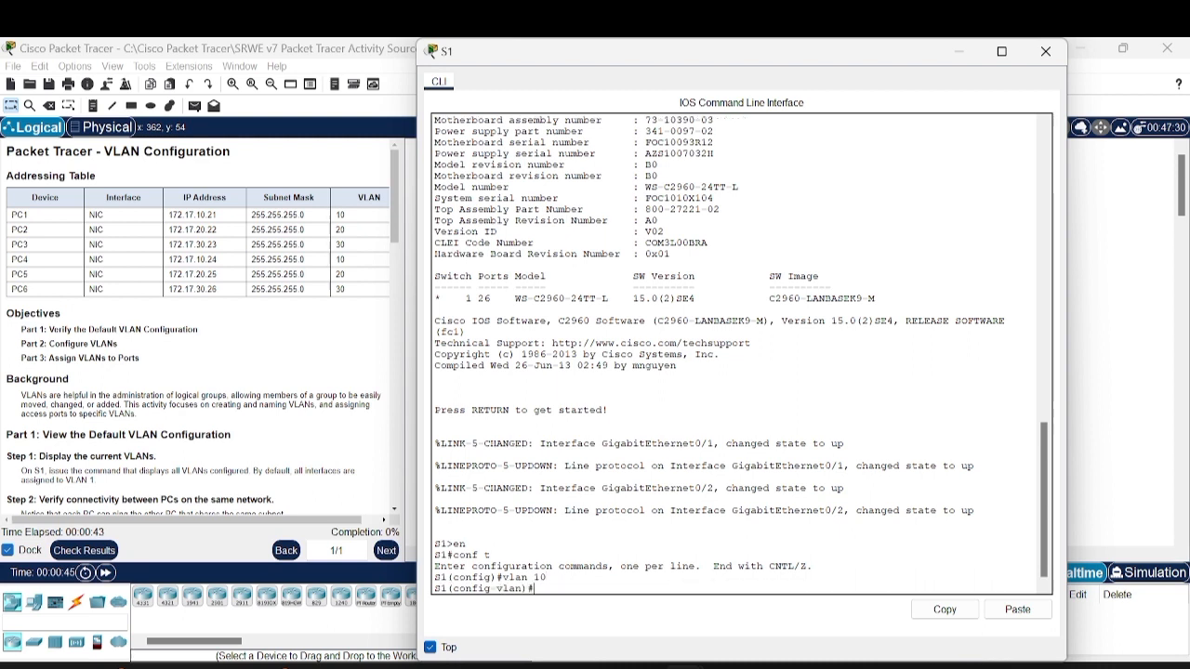
pyautogui.scroll(-3, 284, 423)
pyautogui.scroll(-5, 284, 423)
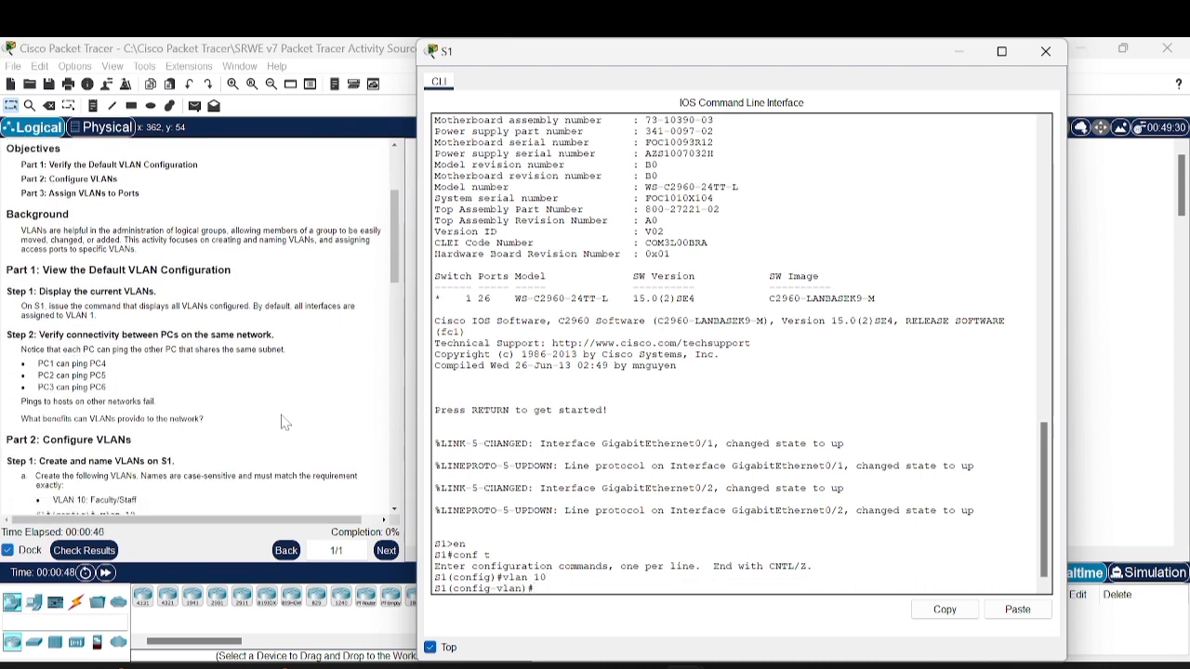
pyautogui.scroll(-3, 284, 423)
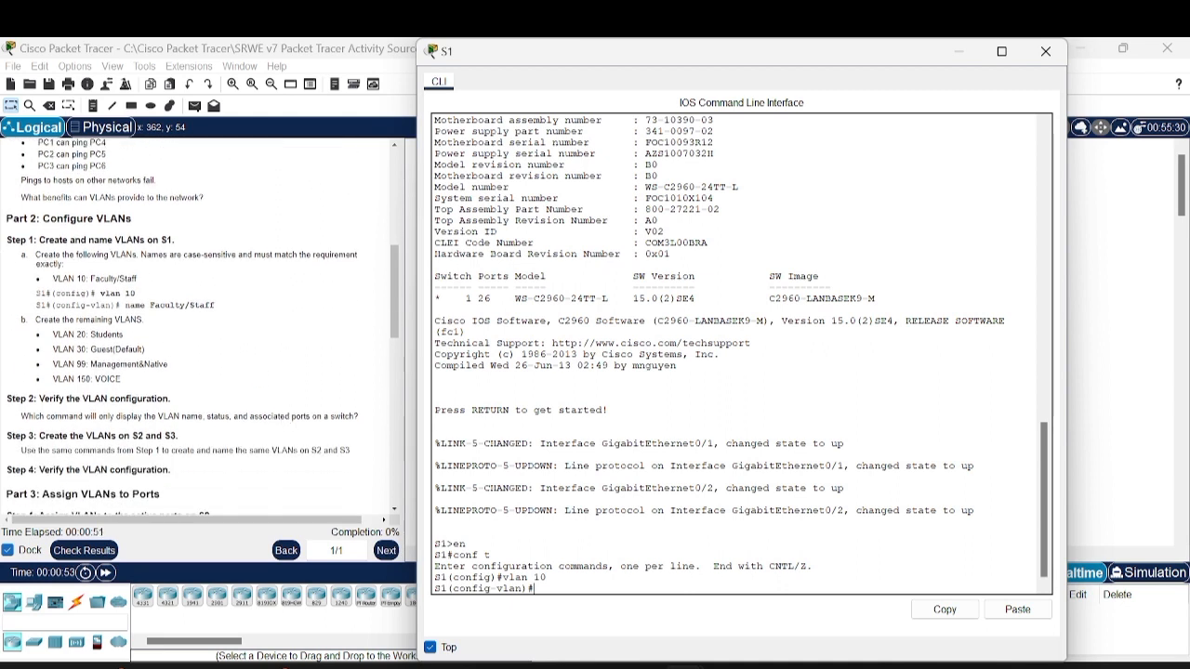
pyautogui.write('name Faculty')
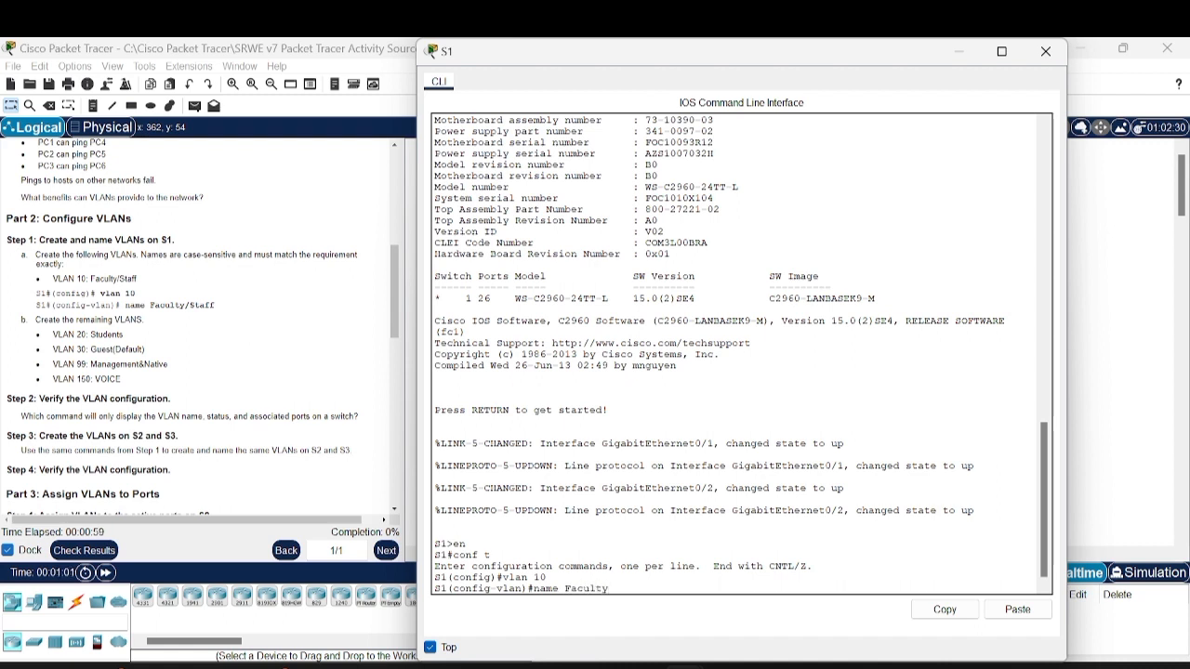
pyautogui.write('/Staff')
pyautogui.press('Return')
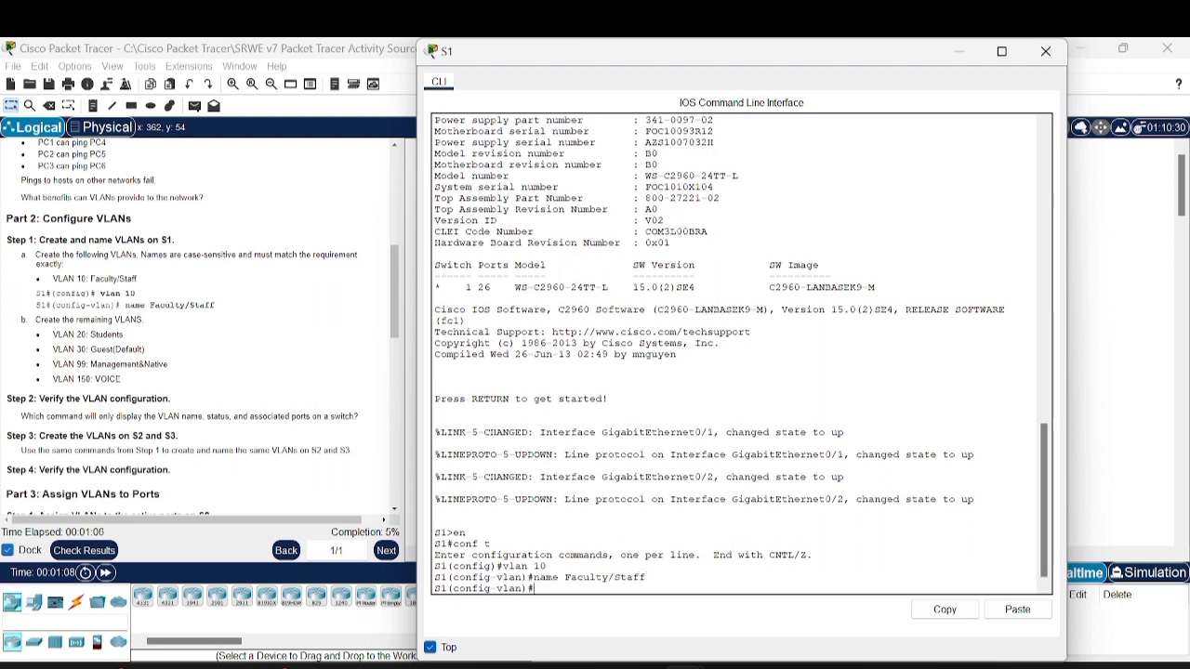
# Create VLAN 20 on S1 and name it Students.
pyautogui.write('vlan')
pyautogui.write('n')
pyautogui.write(' 1')
pyautogui.write('0')
pyautogui.press('Return')
pyautogui.write('name Stude')
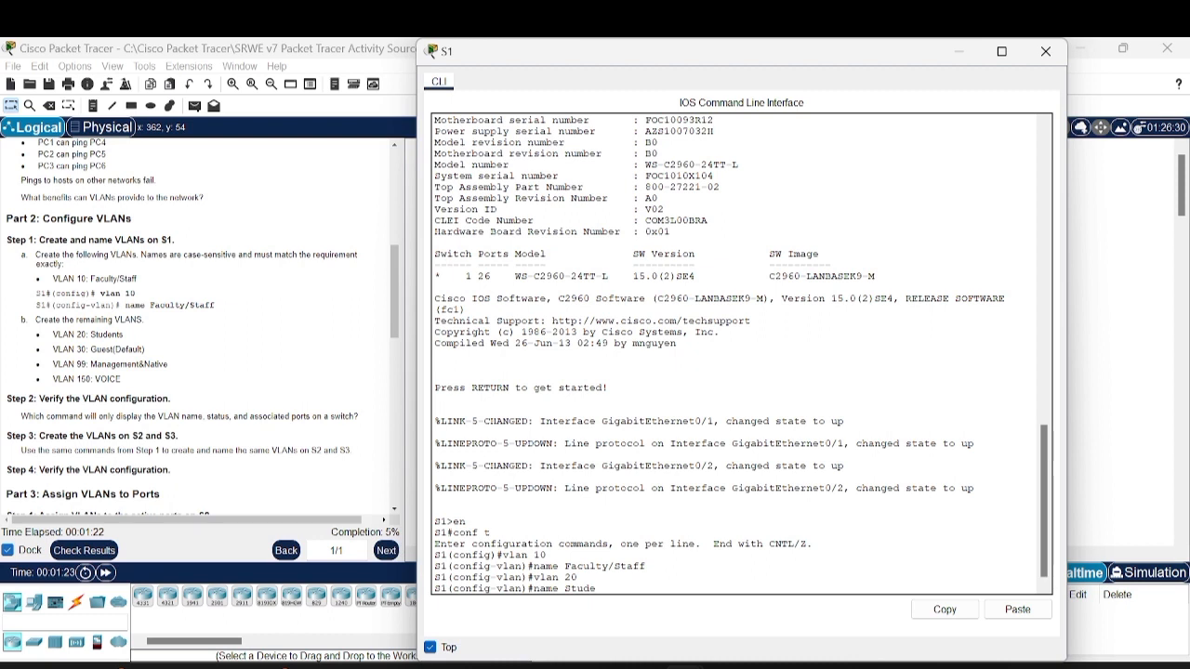
pyautogui.write('nts')
pyautogui.press('Return')
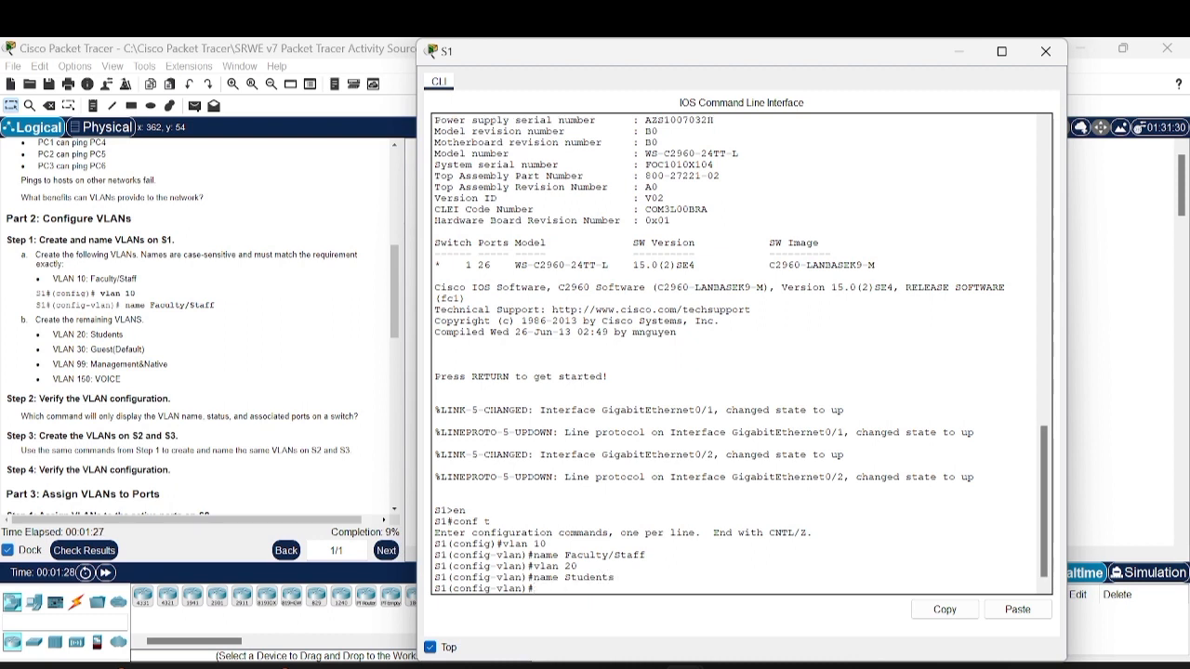
# Create VLAN 30 on S1 and name it Guest(Default).
pyautogui.write('vlan 30')
pyautogui.press('Return')
pyautogui.write('name Guest')
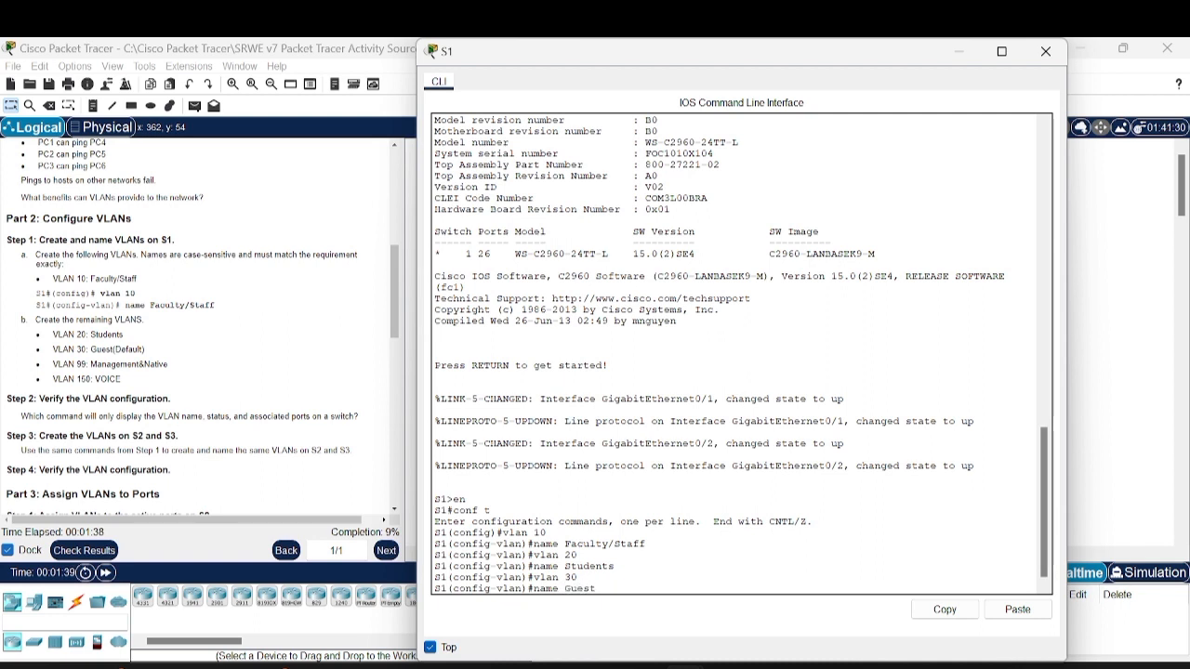
pyautogui.write('(Default)')
pyautogui.press('Return')
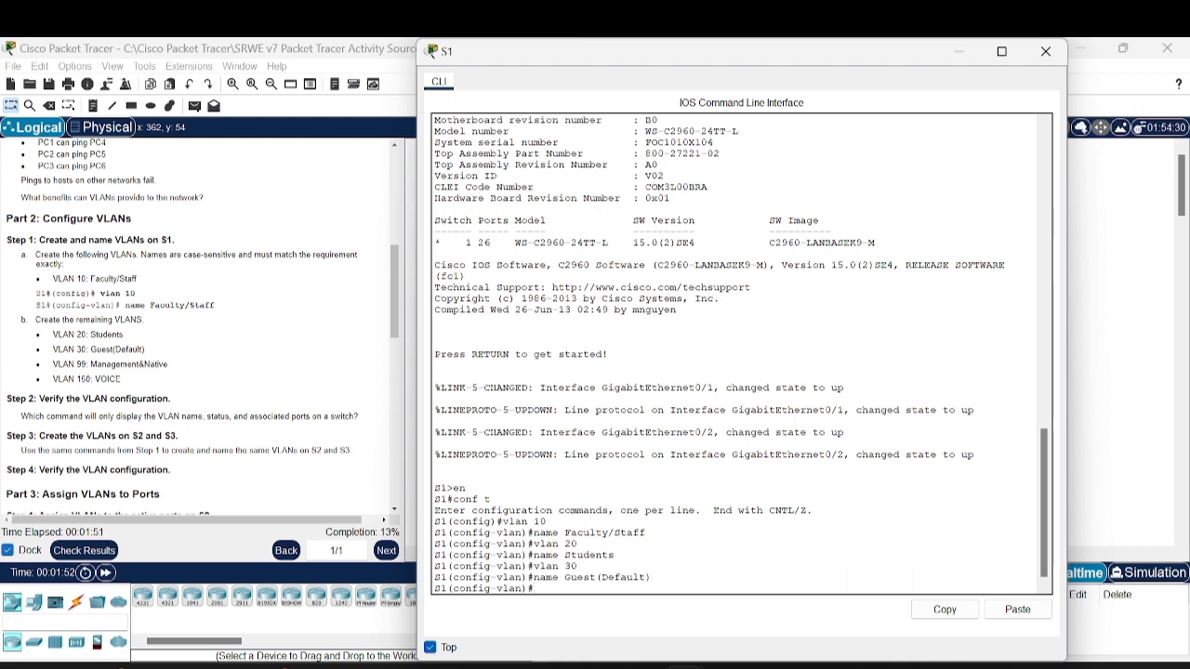
# Create VLAN 99 on S1 and name it Management&Native.
pyautogui.write('vlan')
pyautogui.write(' 99')
pyautogui.press('Return')
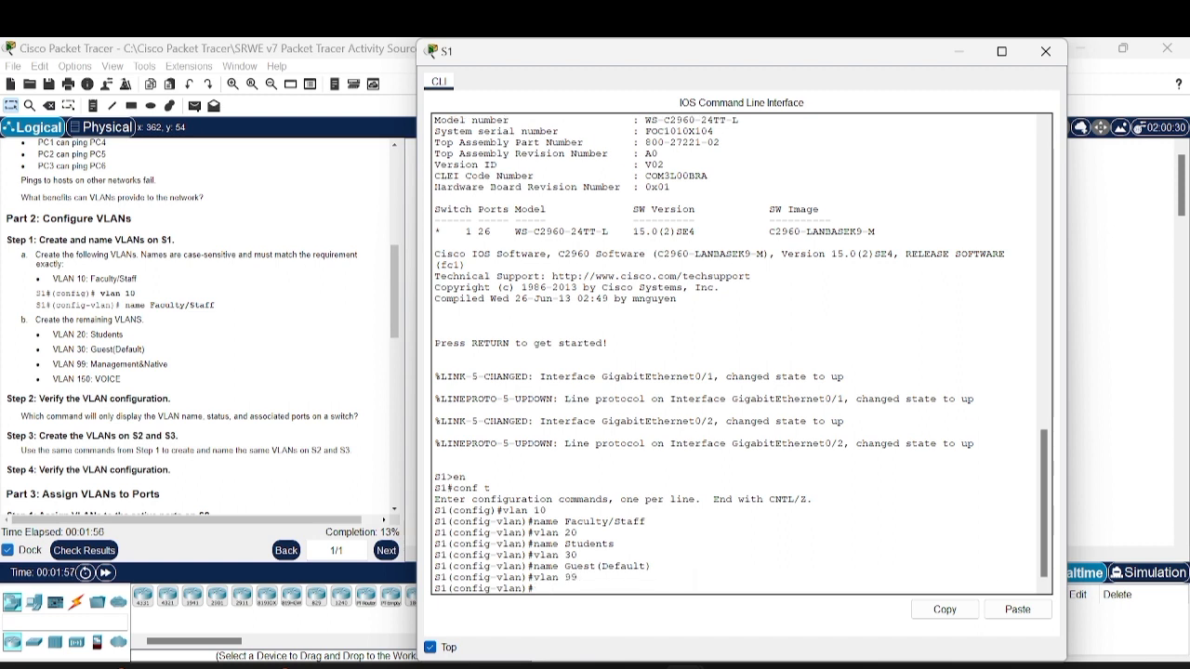
pyautogui.write('name Managemen')
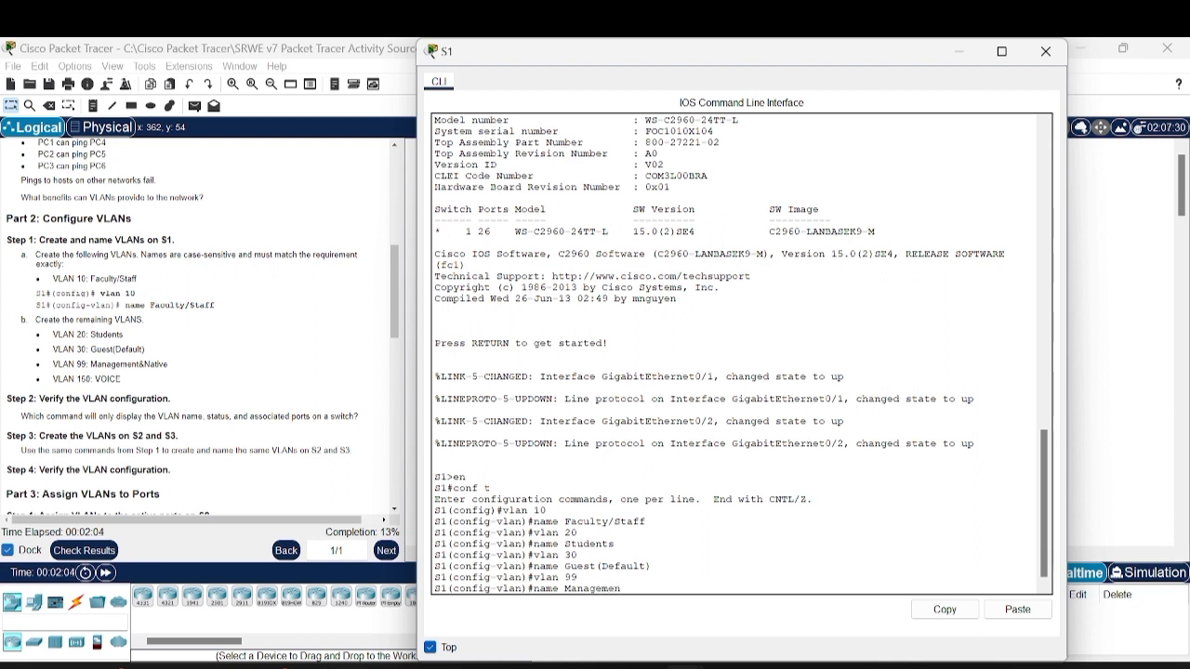
pyautogui.write('t&Native')
pyautogui.press('Return')
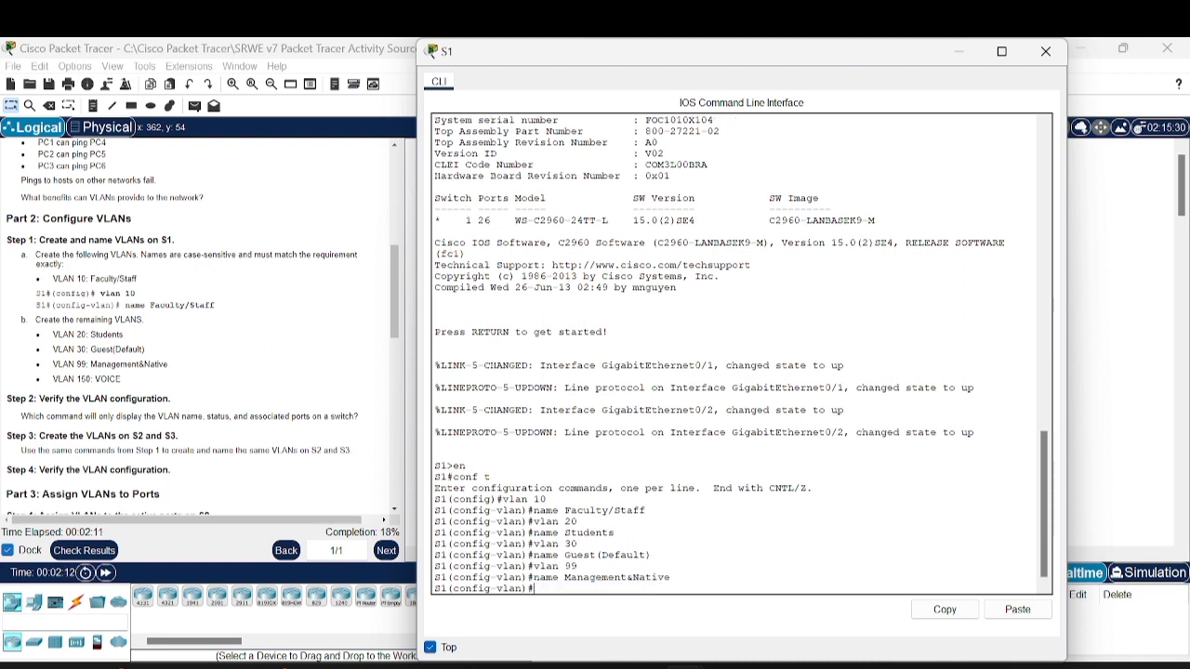
pyautogui.press('Return')
# Create VLAN 150 on S1, name it VOICE, and close the switch's window.
pyautogui.write('vlan ')
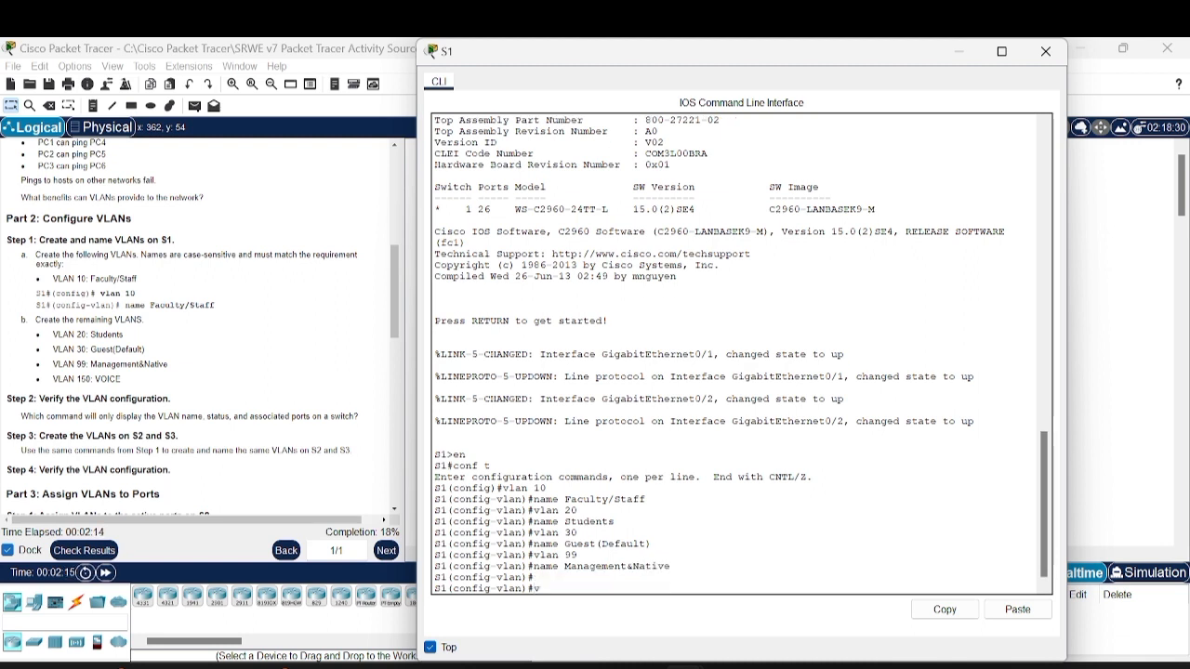
pyautogui.write('150')
pyautogui.press('Return')
pyautogui.write('vlan)#name VOICED')
pyautogui.press('BackSpace')
pyautogui.press('Return')
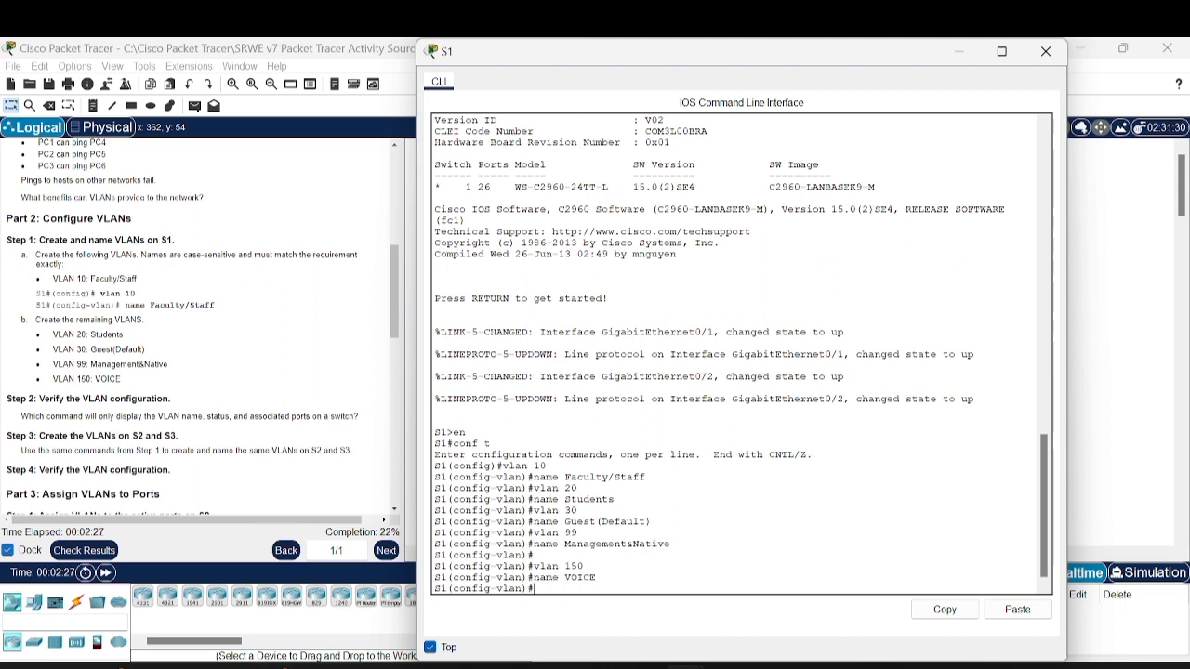
pyautogui.click(1044, 51)
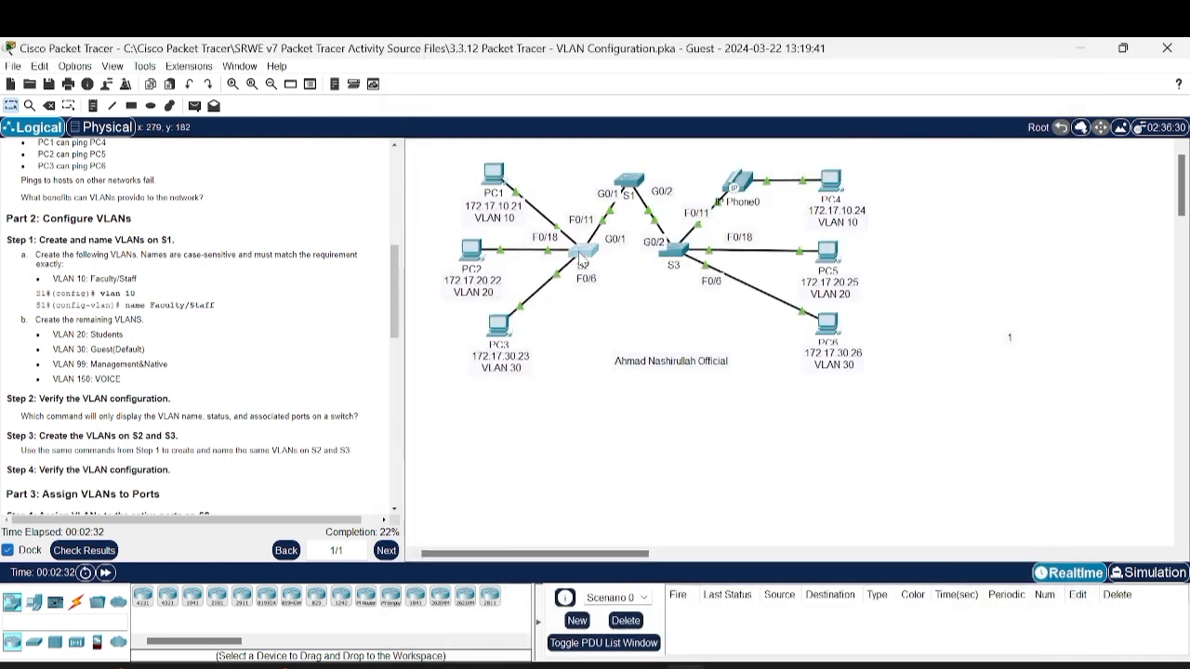
# Open switch S2's command line and enter global configuration mode.
pyautogui.click(582, 252)
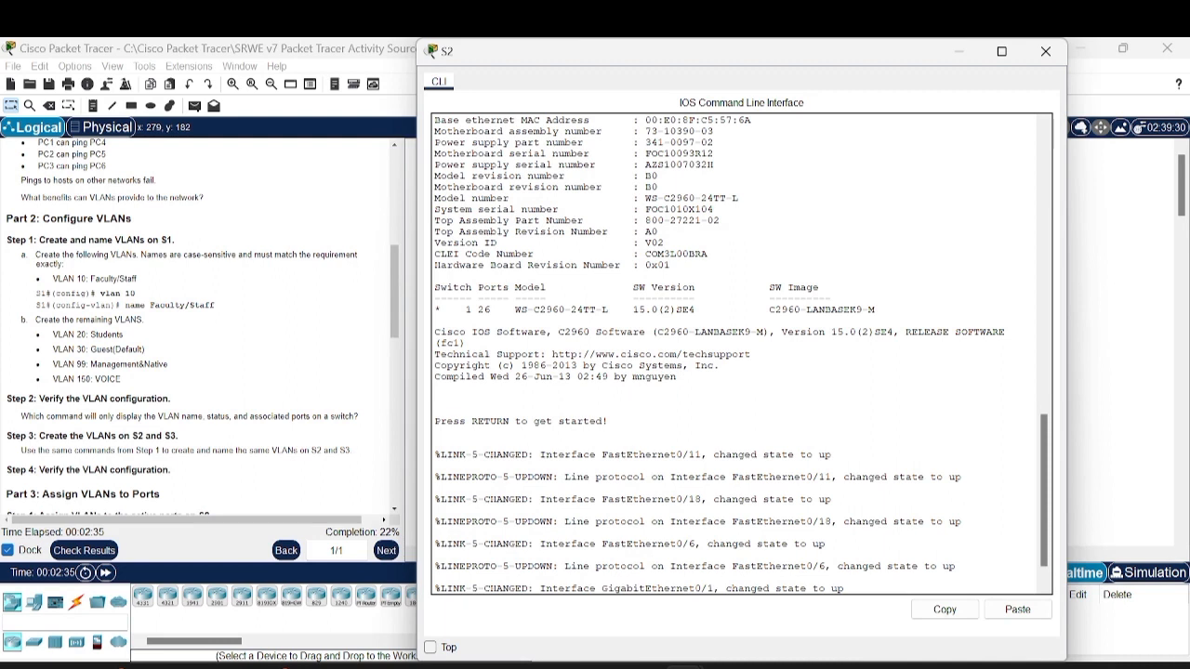
pyautogui.press('Return')
pyautogui.write('en')
pyautogui.press('Return')
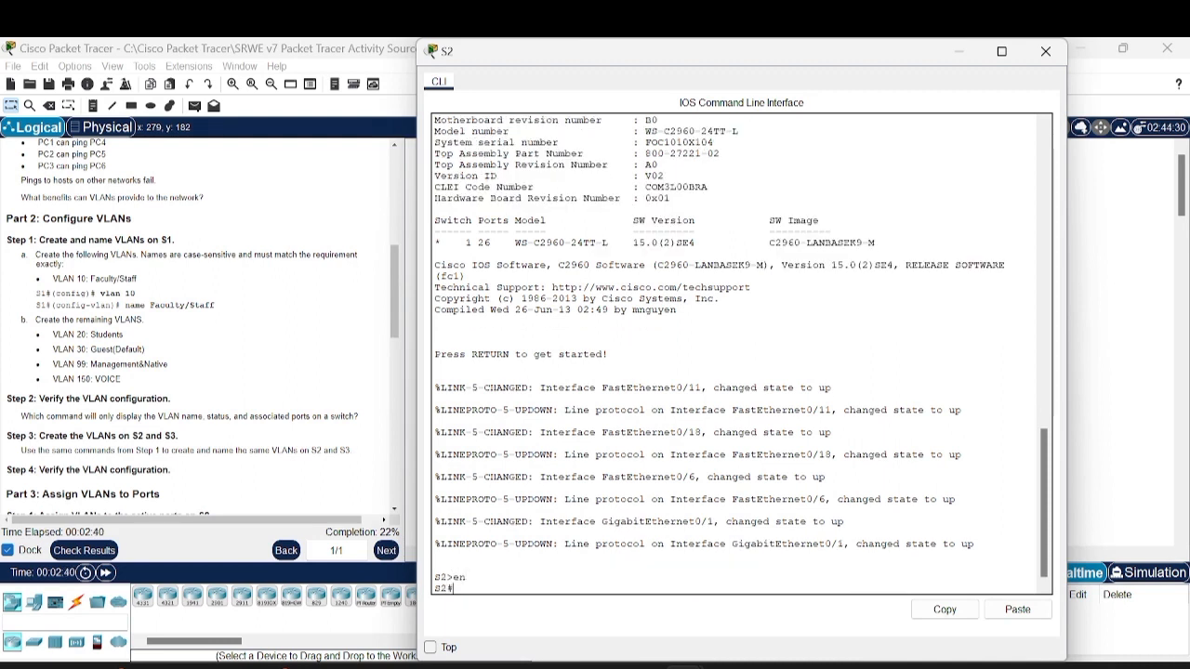
pyautogui.write('conf t')
pyautogui.press('Return')
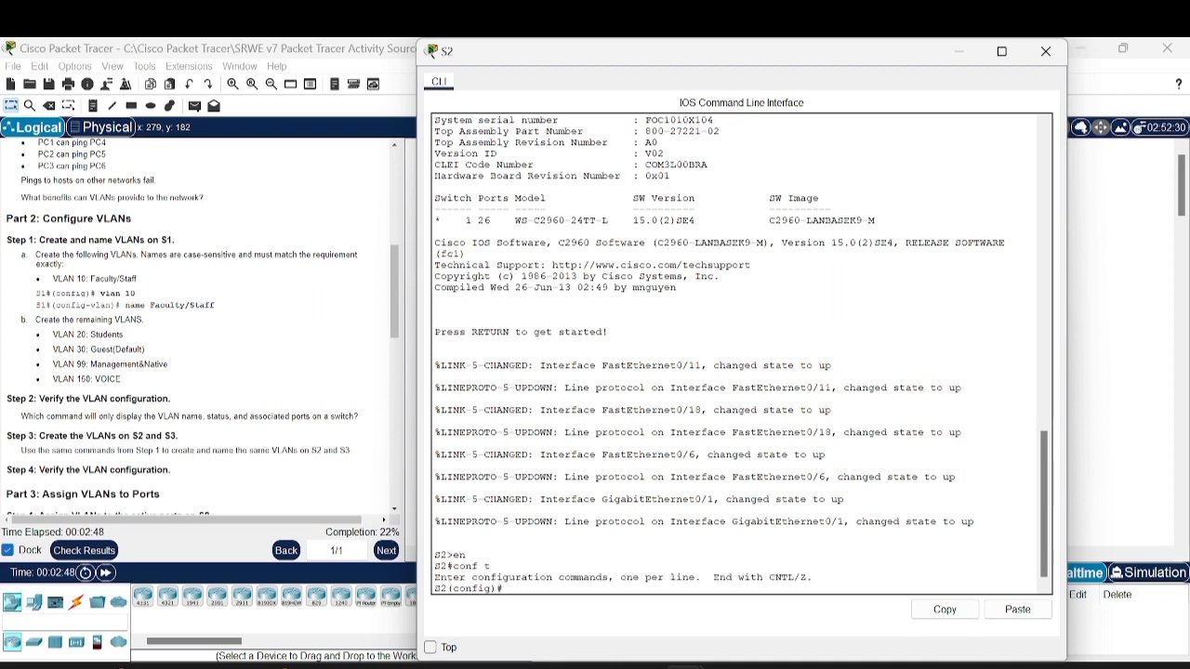
# Create VLAN 10 on S2 and name it Faculty/Staff.
pyautogui.write('vlan 10')
pyautogui.press('Return')
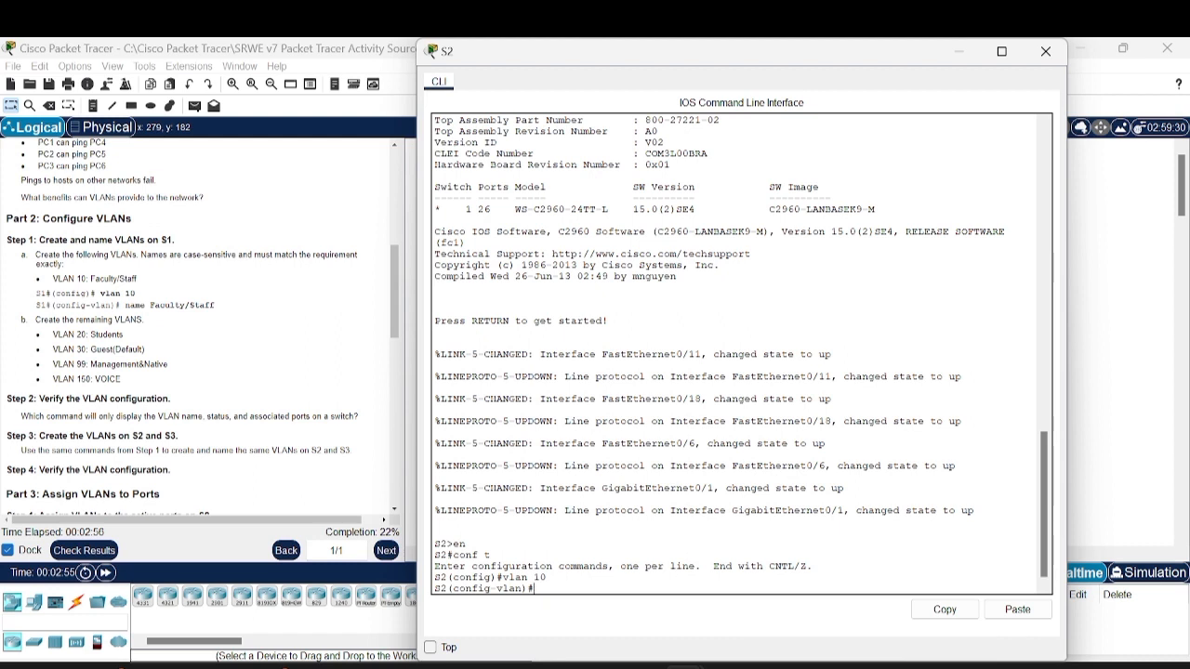
pyautogui.write('name Faculty/Staff')
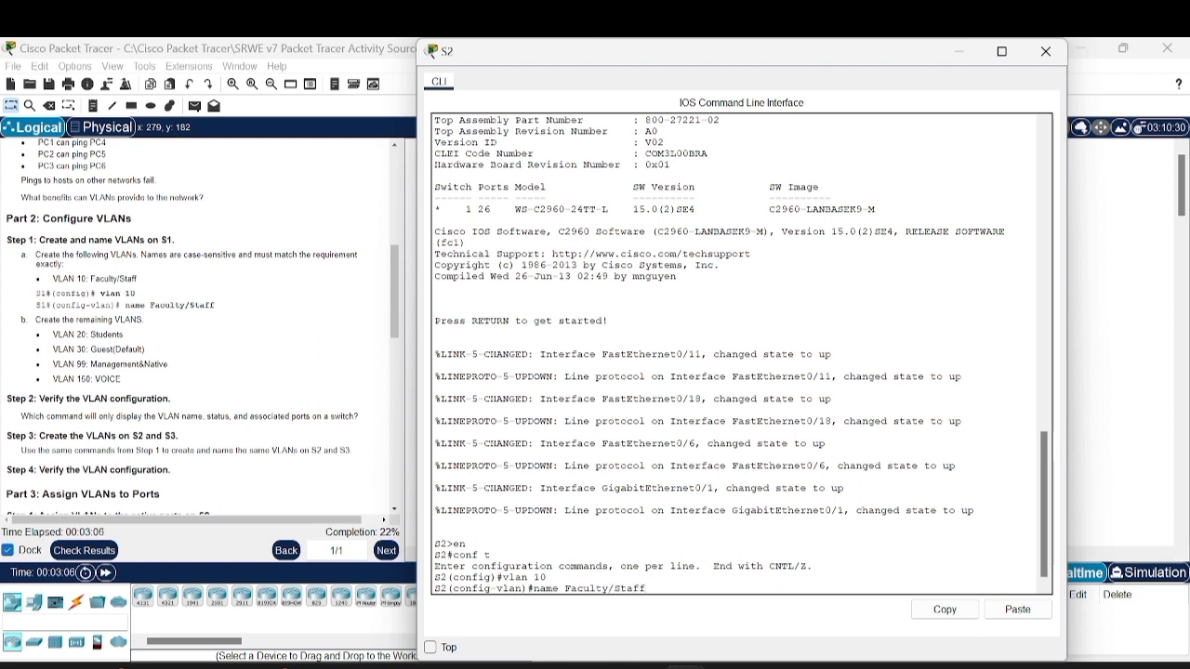
pyautogui.press('Return')
# Create VLAN 20 on S2 and name it Students.
pyautogui.write('vlan 20')
pyautogui.press('Return')
pyautogui.write('name Student')
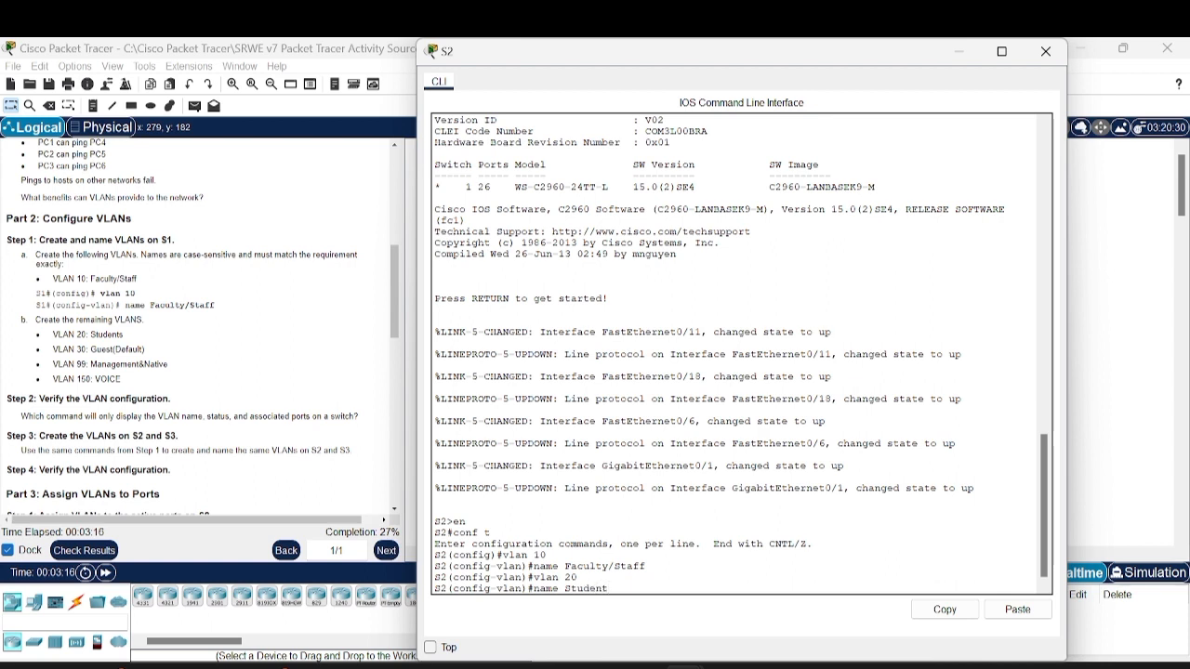
pyautogui.write('s')
pyautogui.press('Return')
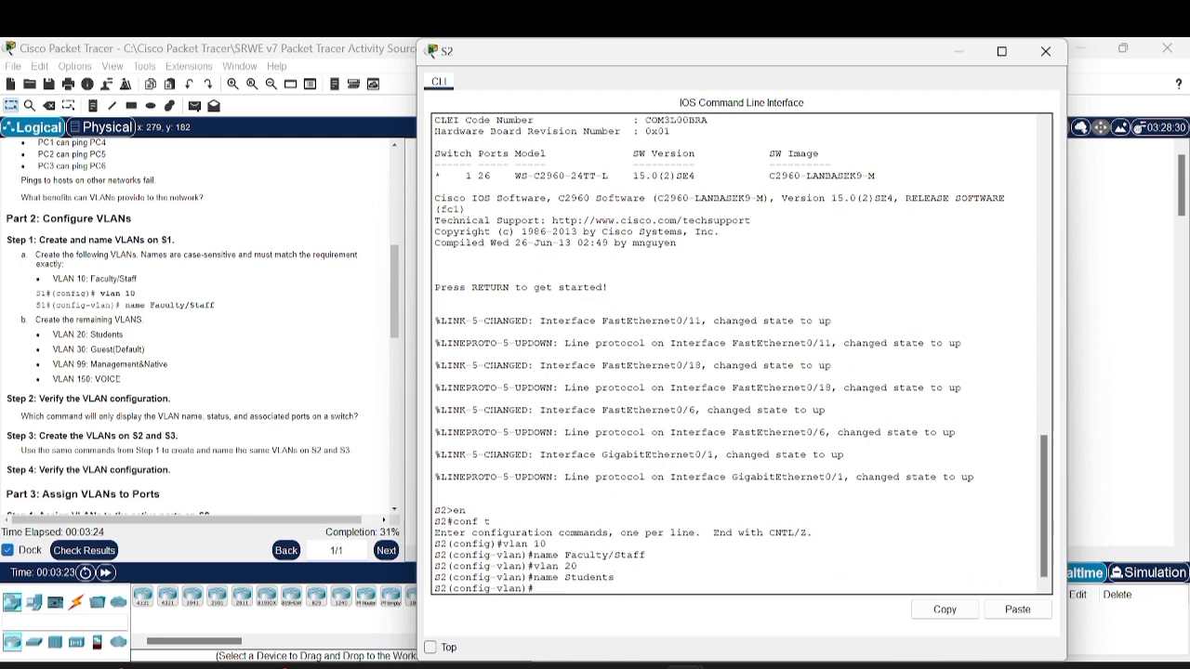
# Create VLAN 30 on S2 and name it Guest(Default).
pyautogui.write('vlan 30')
pyautogui.press('Return')
pyautogui.write('name')
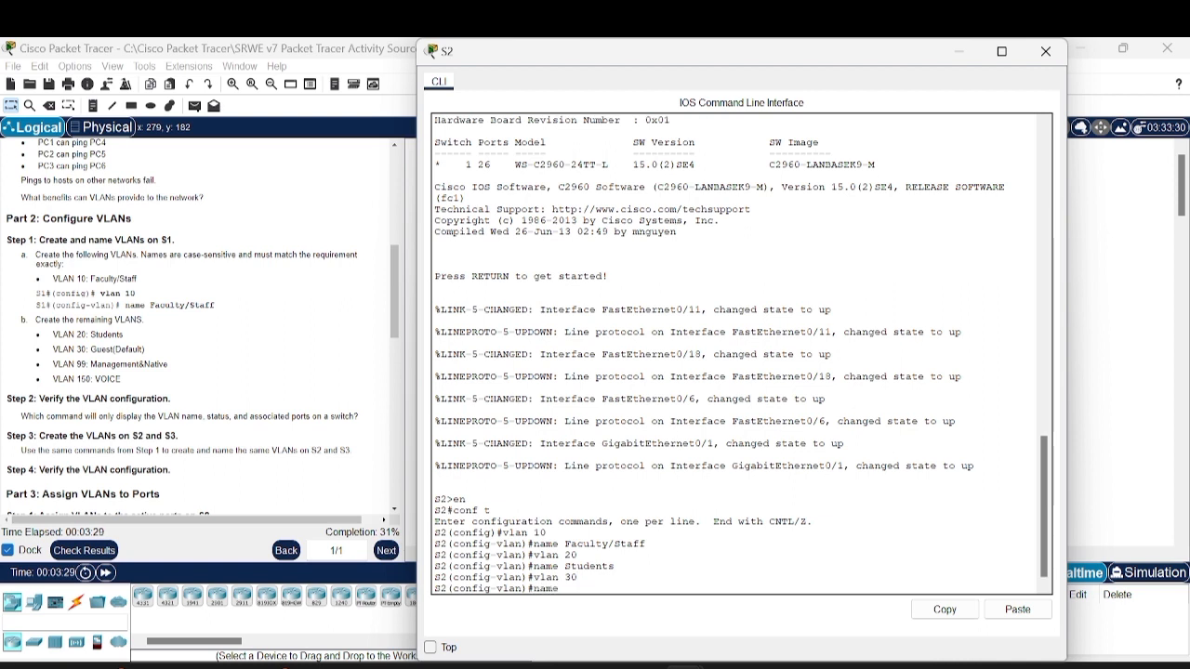
pyautogui.write(' Guest(')
pyautogui.write('Default)')
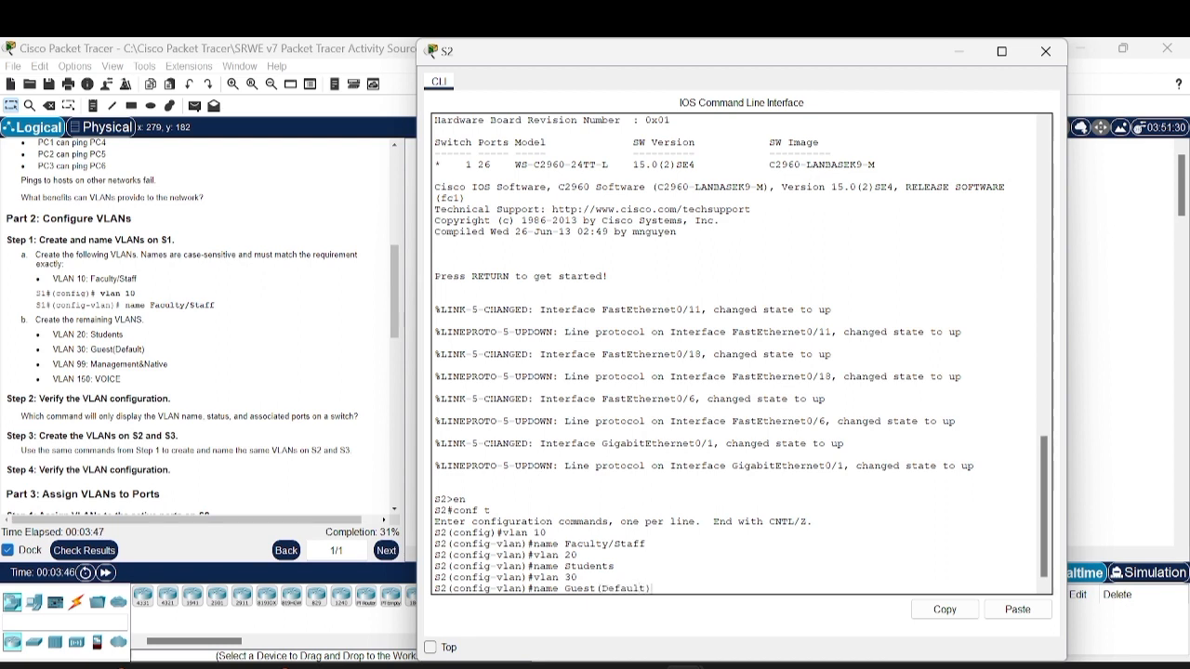
pyautogui.press('Return')
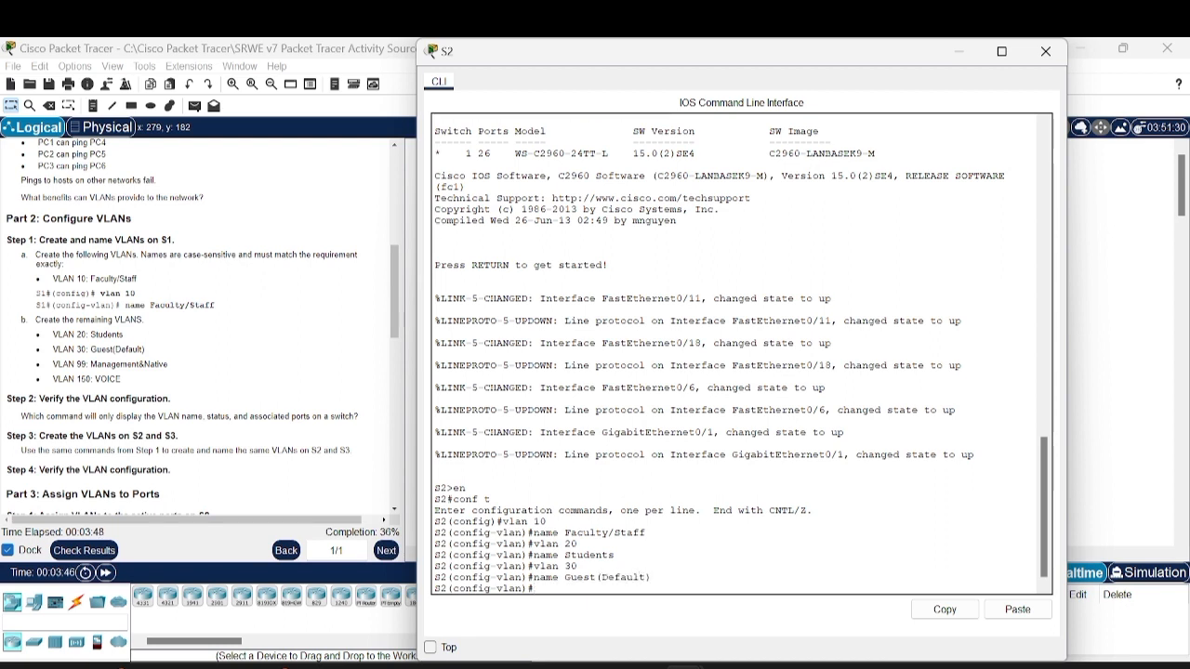
# Create VLAN 99 on S2 and name it Management&Native.
pyautogui.write('vlan 99')
pyautogui.press('Return')
pyautogui.write('name')
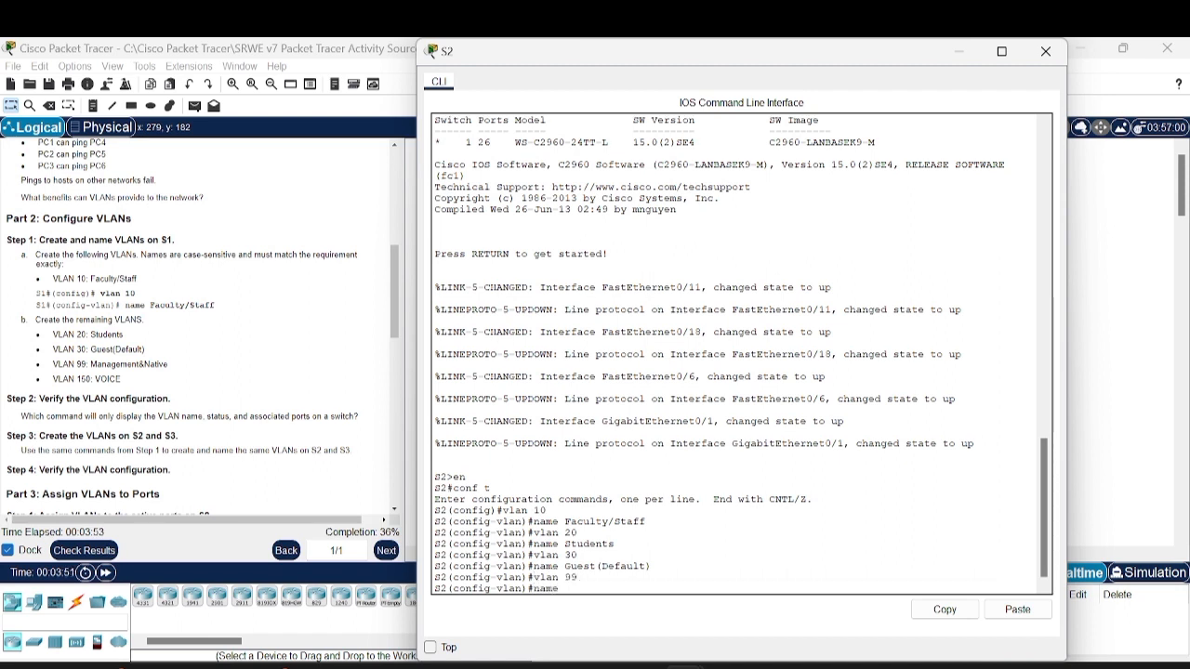
pyautogui.write(' Managemen')
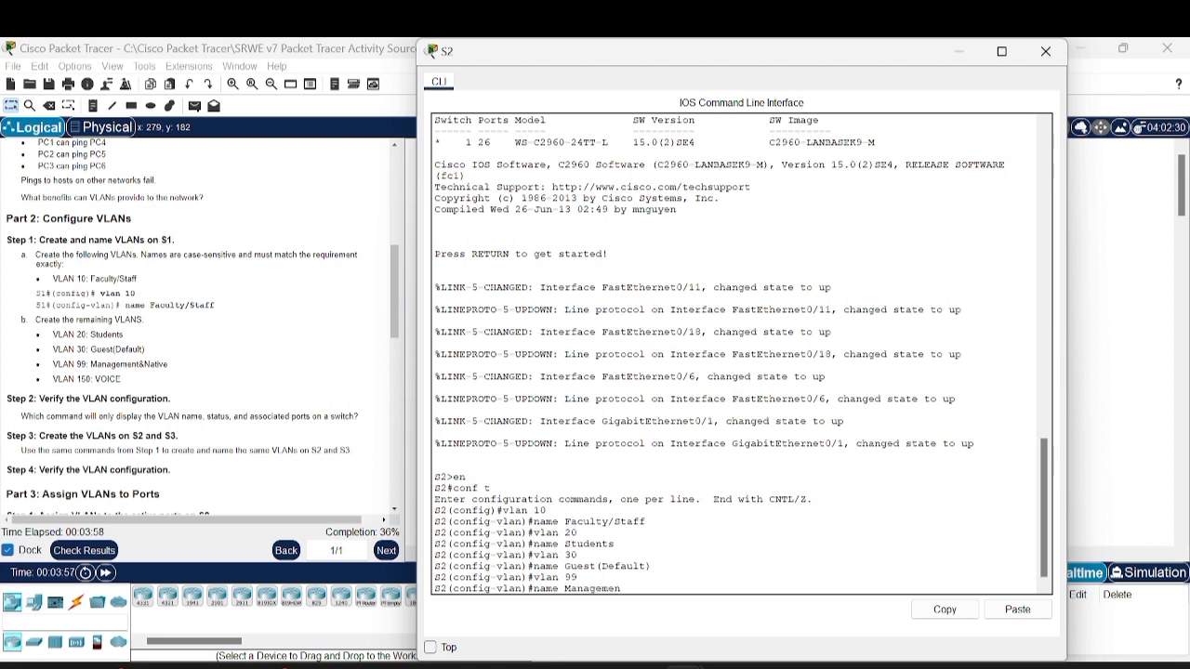
pyautogui.write('t&Native')
pyautogui.press('Return')
# Create VLAN 150 on S2 and name it VOICE.
pyautogui.write('vlan)#vl')
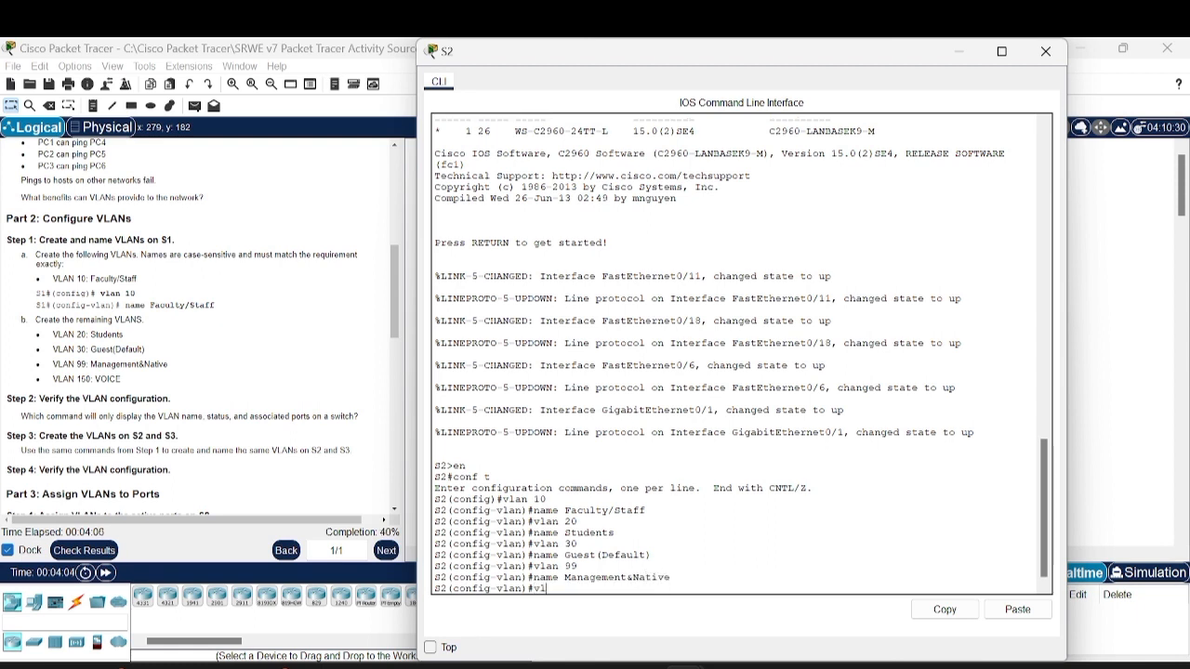
pyautogui.write(' 150')
pyautogui.press('Return')
pyautogui.write('name')
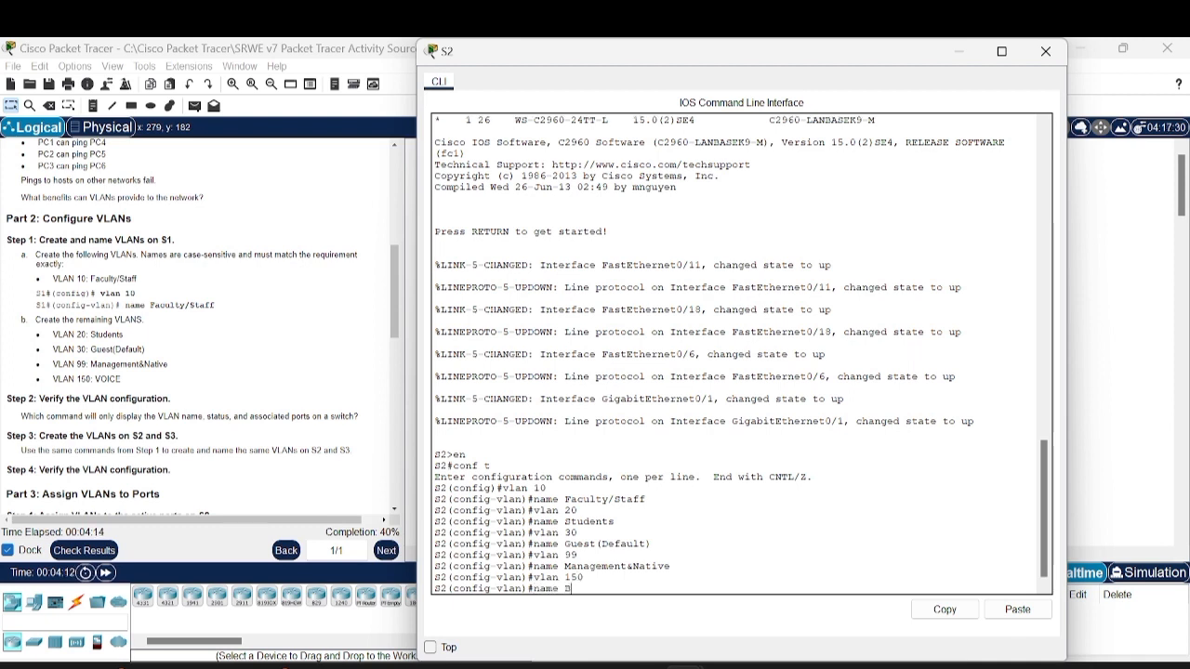
pyautogui.write(' V)ICE')
pyautogui.press('Return')
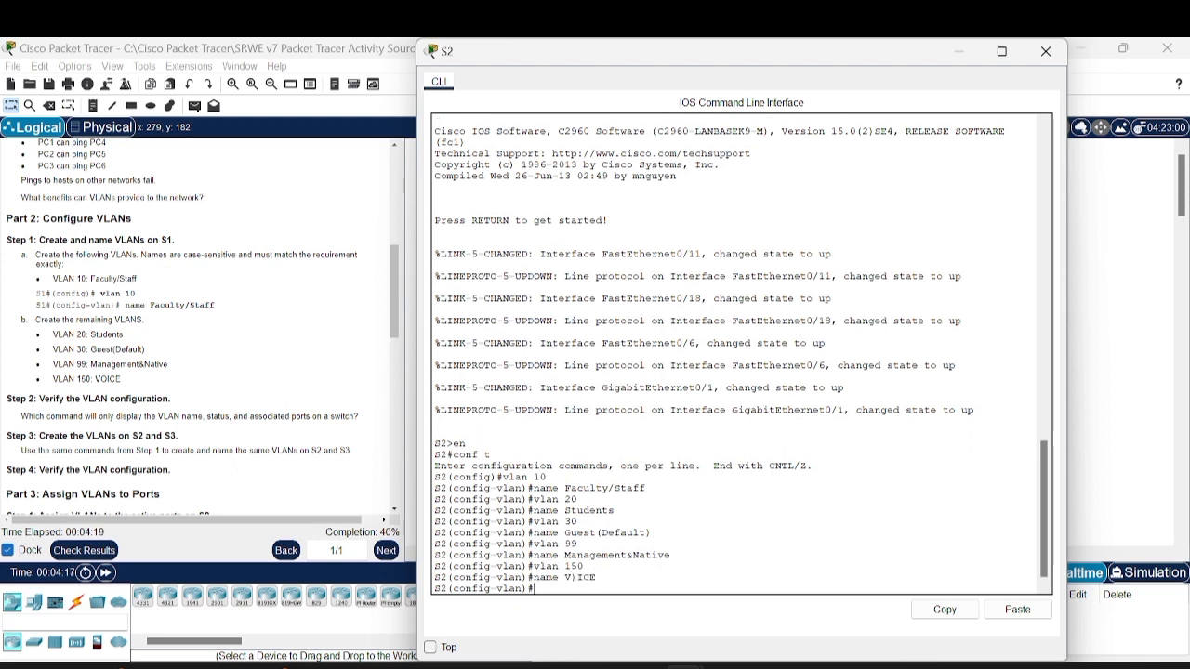
pyautogui.write('nam')
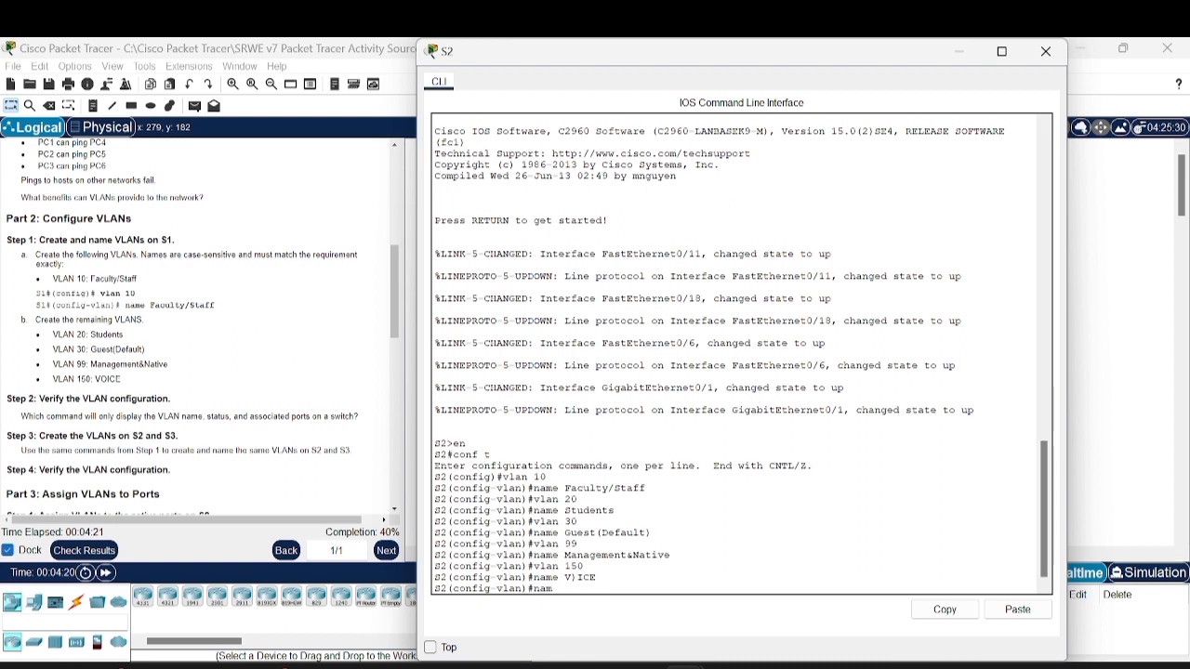
pyautogui.write('e VOICE')
pyautogui.press('Return')
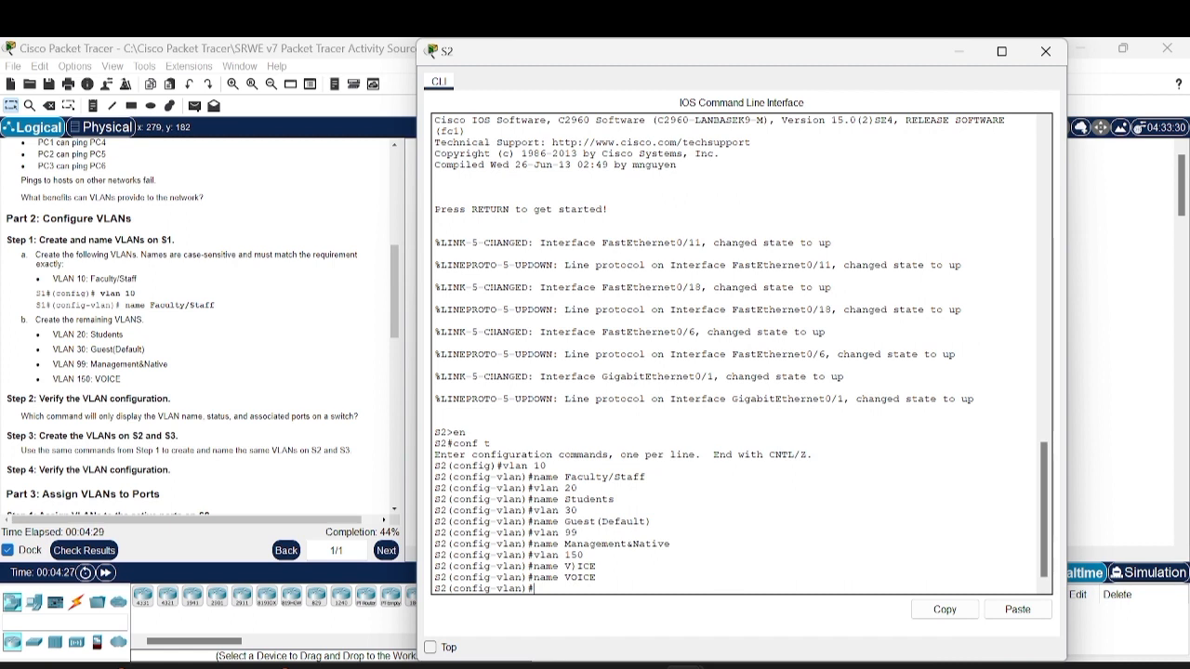
# Select interface f0/11 on S2 and set its switchport mode to access.
pyautogui.write('en')
pyautogui.press('Return')
pyautogui.write('int')
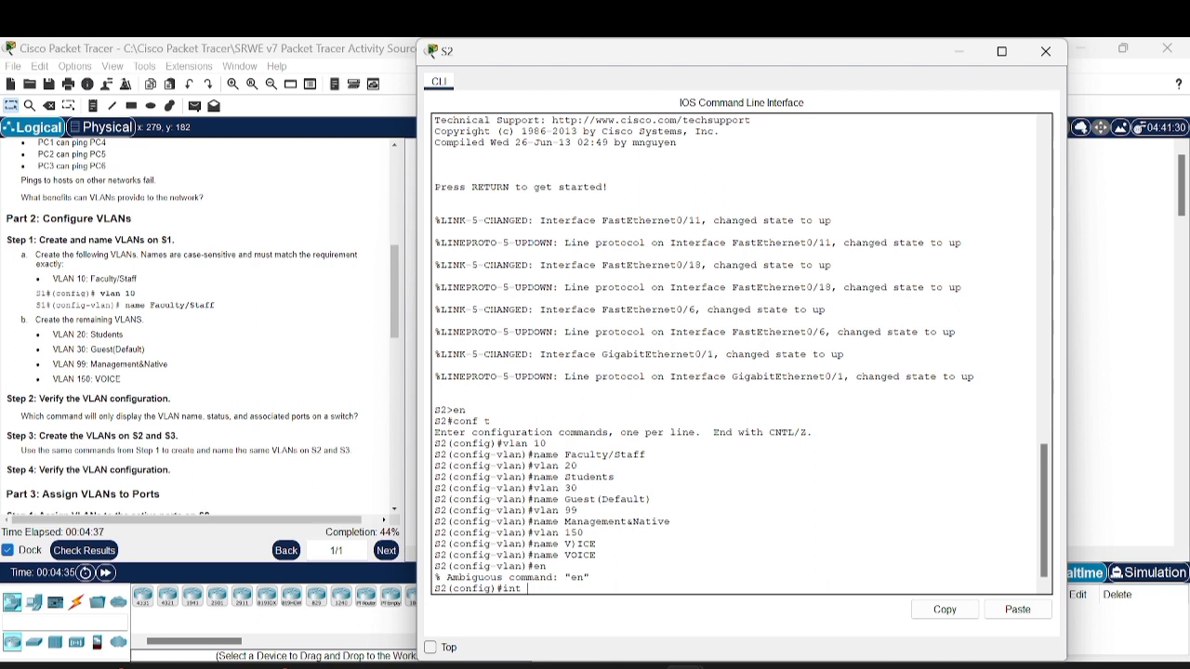
pyautogui.write(' f0/11')
pyautogui.press('Return')
pyautogui.write('sw')
pyautogui.press('Tab')
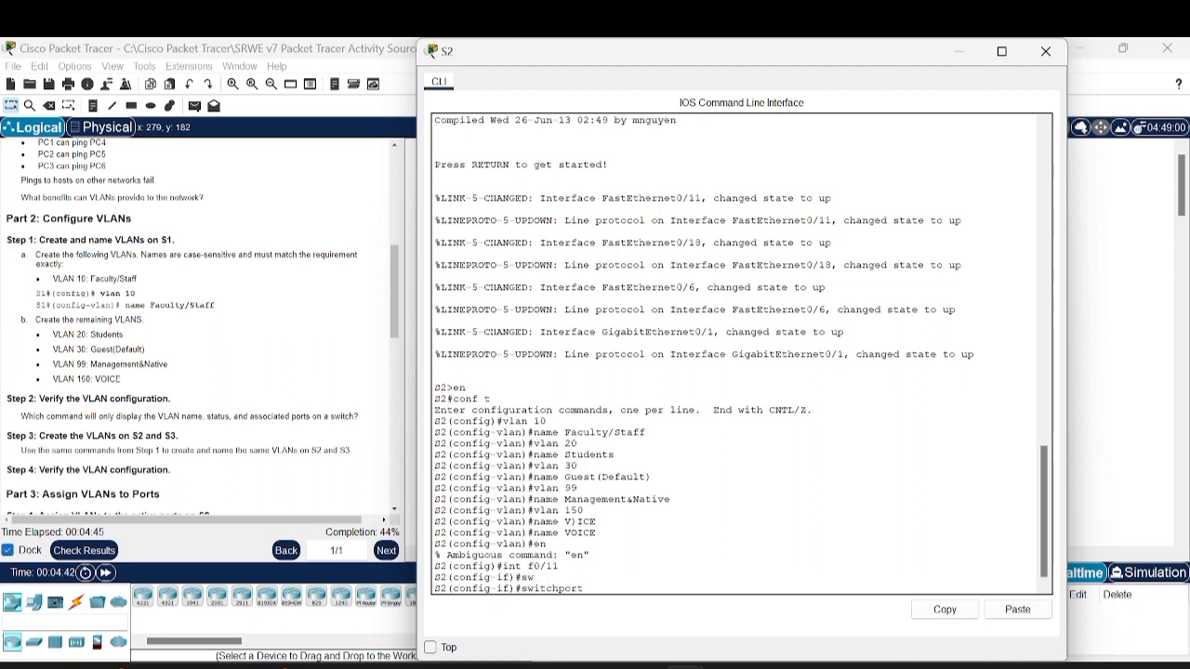
pyautogui.write('mode ac')
pyautogui.press('Tab')
pyautogui.press('Return')
# Assign interface f0/11 on S2 to access VLAN 10.
pyautogui.write('sw')
pyautogui.press('Tab')
pyautogui.write('acc')
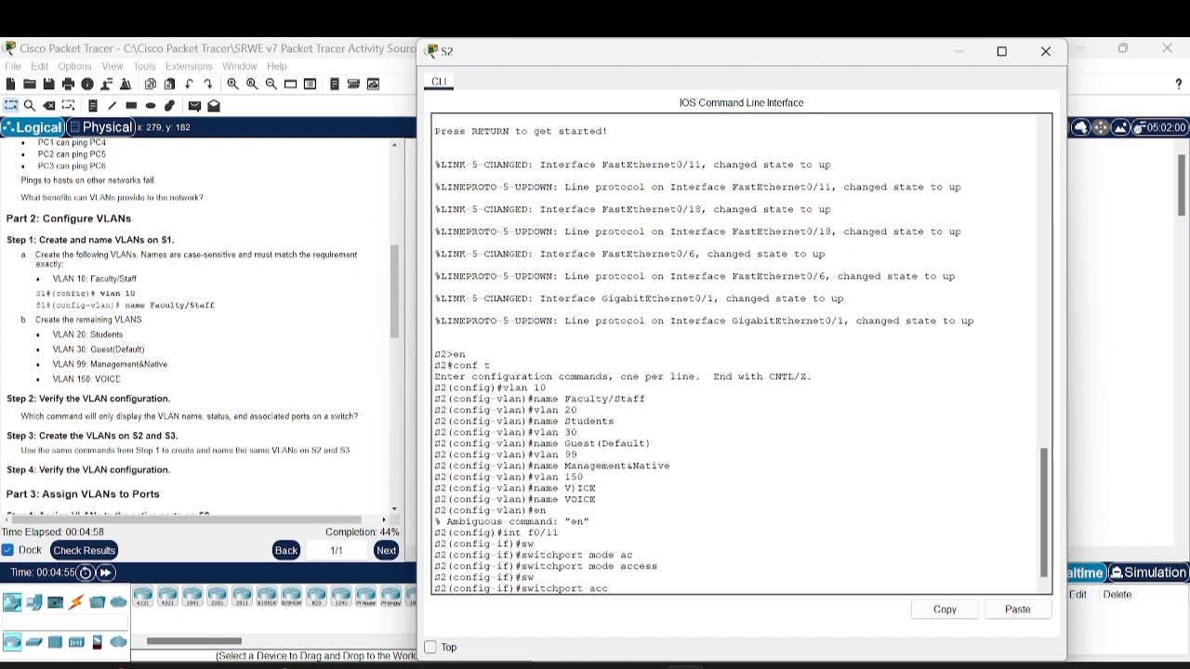
pyautogui.press('Tab')
pyautogui.write('vlan 10')
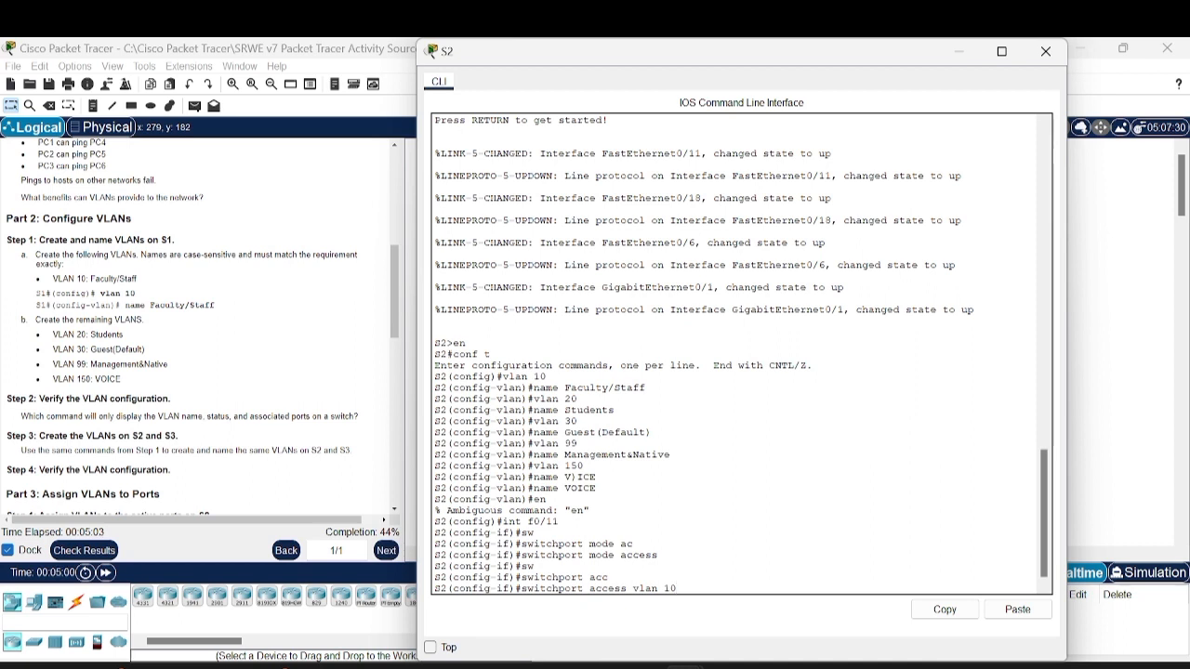
pyautogui.press('Return')
# Select interface f0/18 on S2 and set its switchport mode to access.
pyautogui.write('int ')
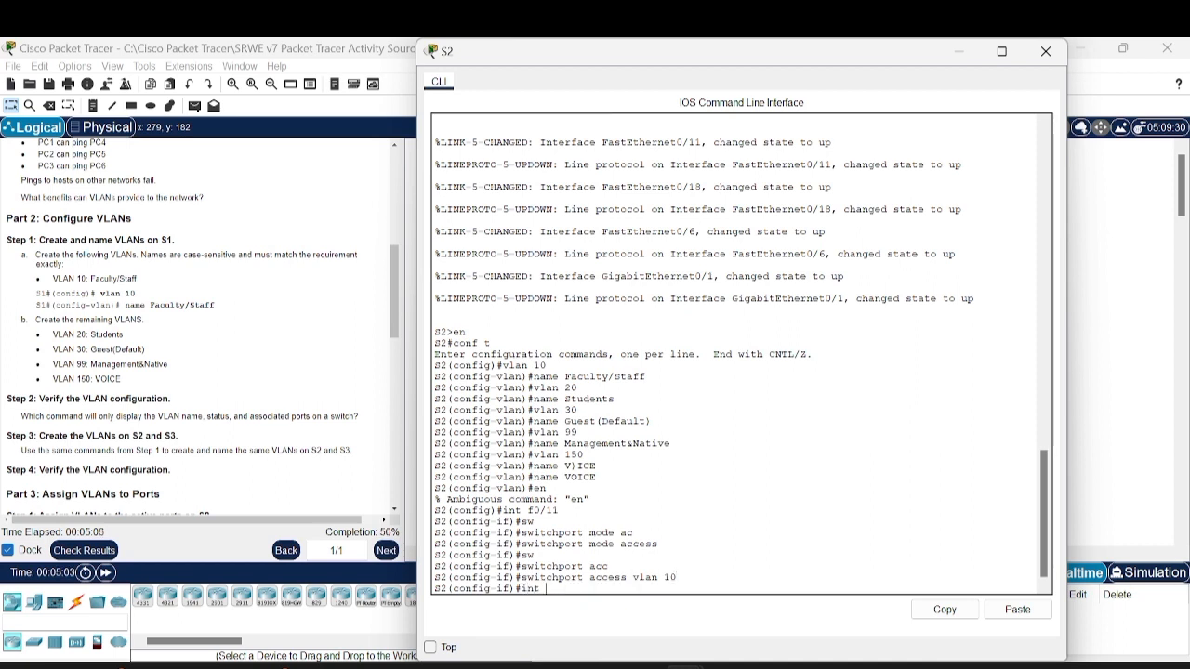
pyautogui.write('f0/1')
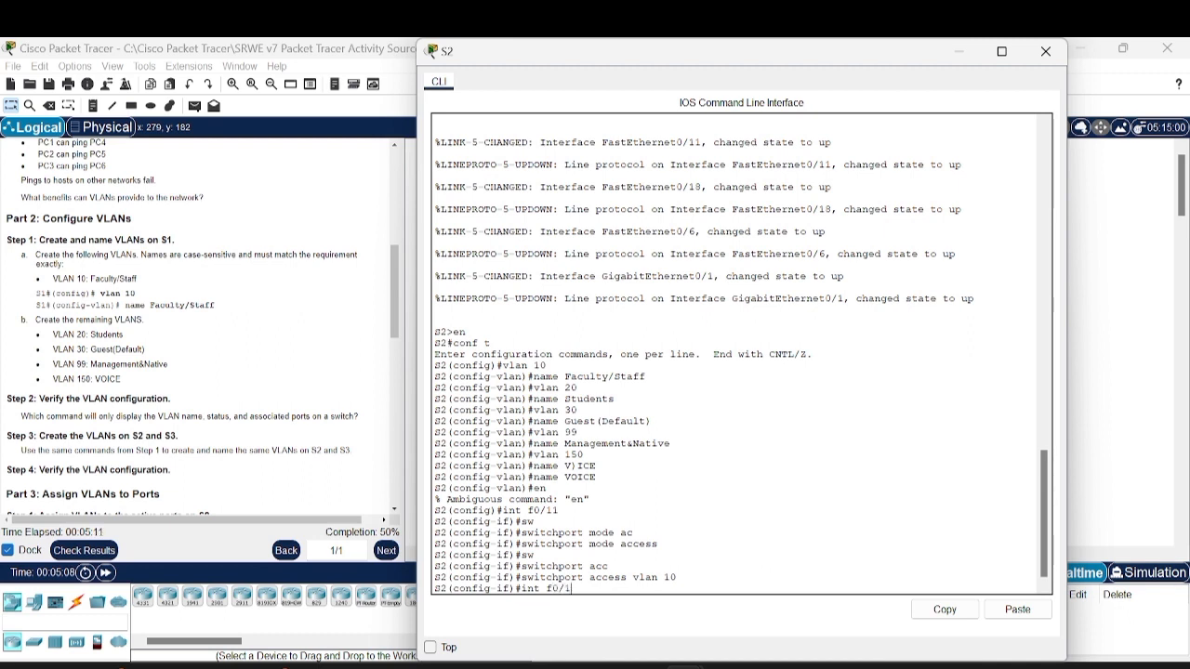
pyautogui.write('8')
pyautogui.press('Return')
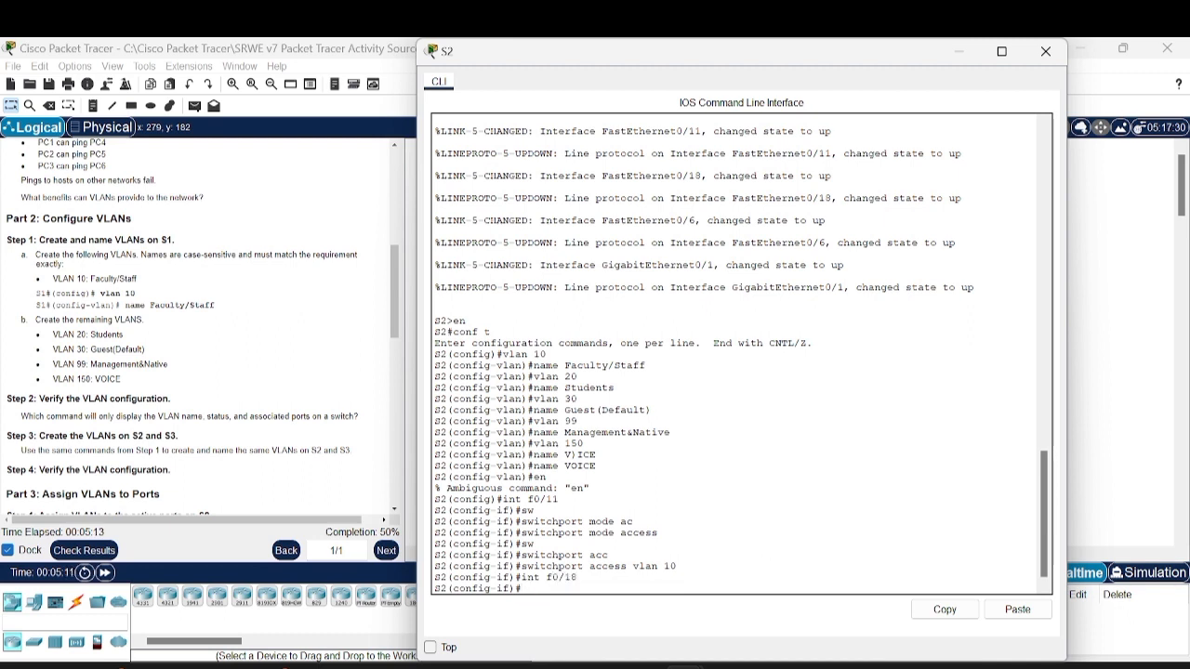
pyautogui.write('switchport mode access')
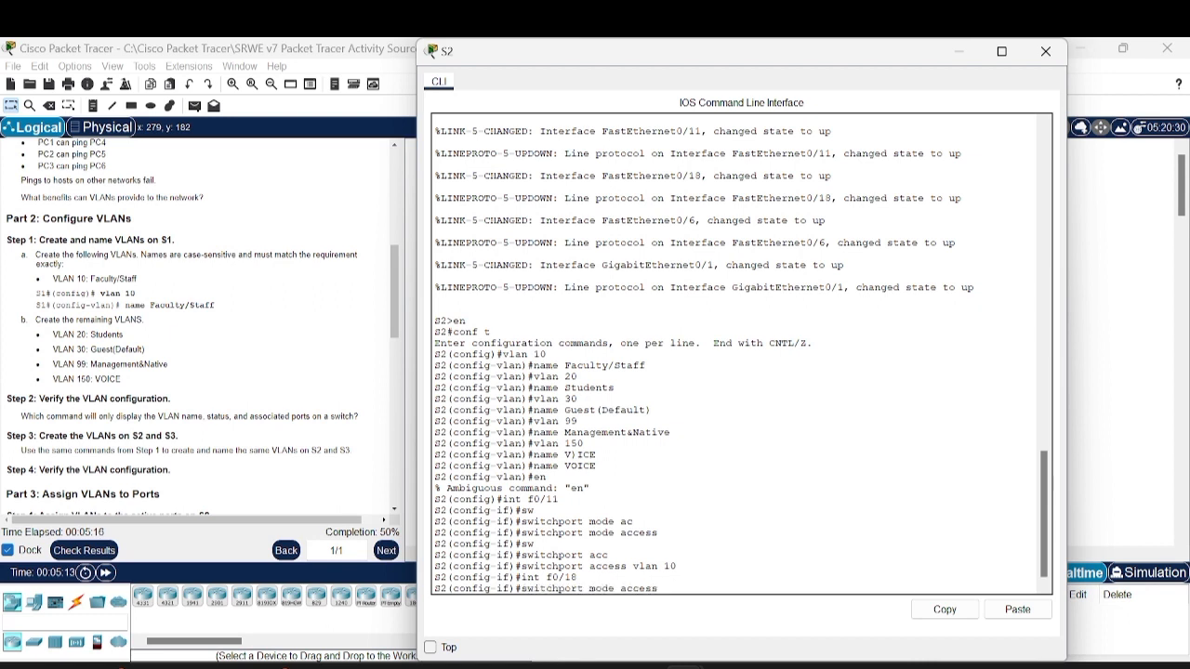
pyautogui.press('Return')
# Assign interface f0/18 on S2 to access VLAN 20.
pyautogui.press('Up')
pyautogui.press('Up')
pyautogui.press('Up')
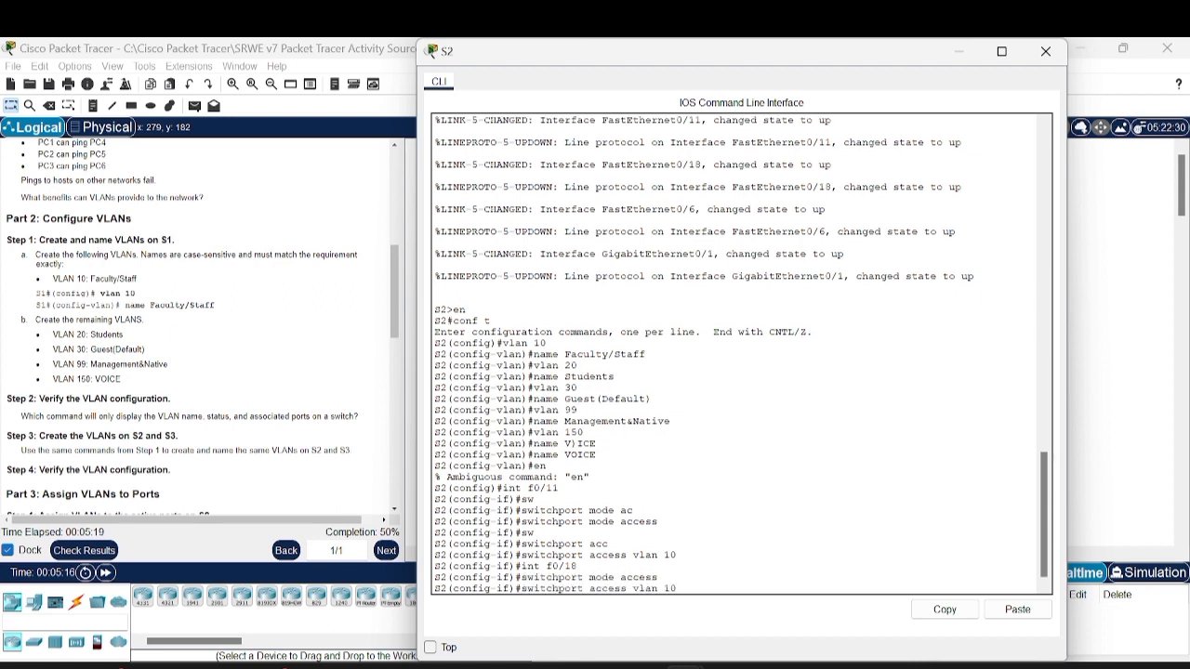
pyautogui.press('BackSpace')
pyautogui.press('BackSpace')
pyautogui.write('20')
pyautogui.press('Return')
# Select interface f0/6 on S2 and set its switchport mode to access.
pyautogui.write('in')
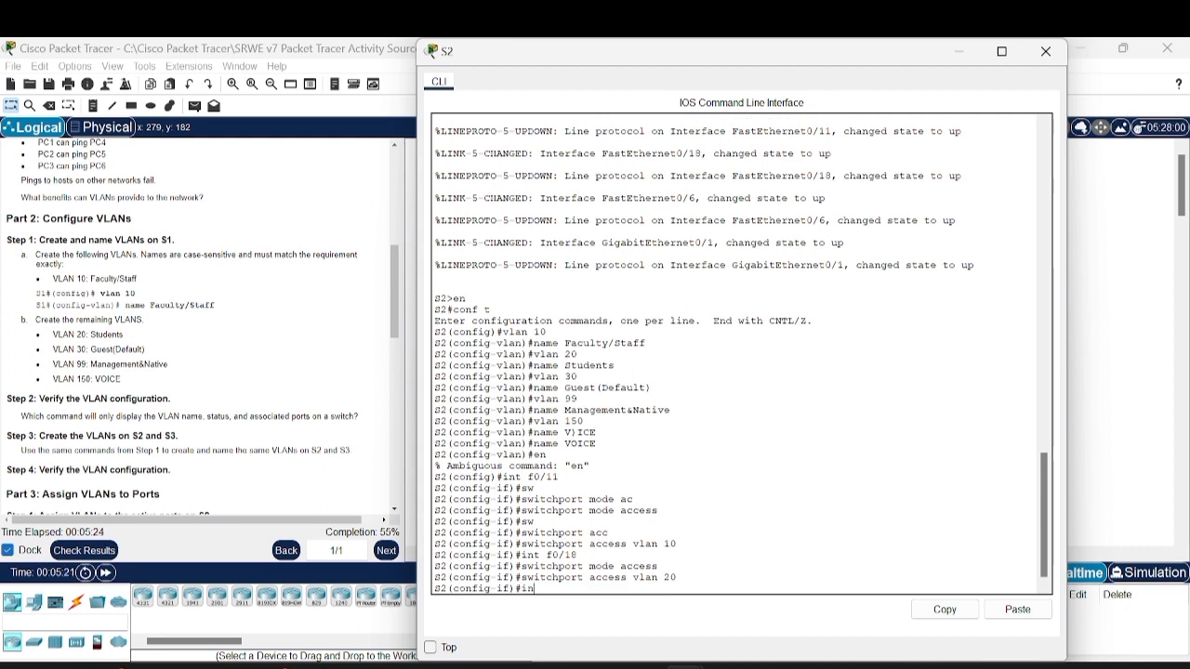
pyautogui.write('t f0/6')
pyautogui.press('Return')
pyautogui.press('Up')
pyautogui.press('Up')
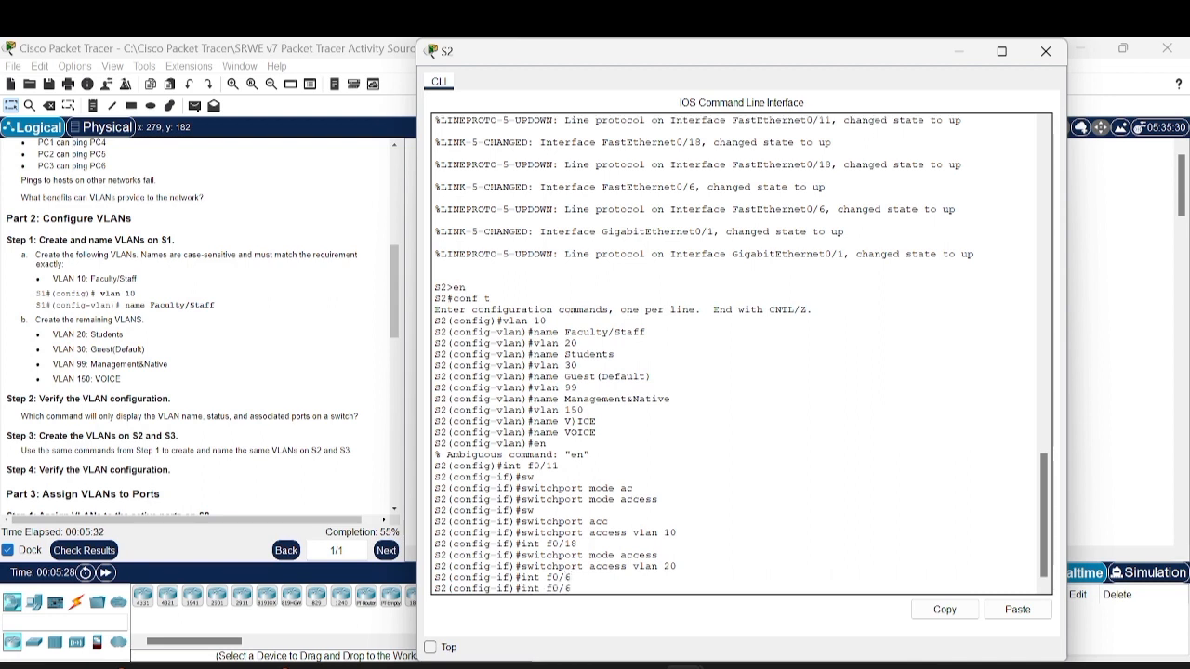
pyautogui.press('Up')
pyautogui.press('Return')
# Assign interface f0/6 on S2 to access VLAN 30 and close the MyASUS window.
pyautogui.press('Up')
pyautogui.press('Up')
pyautogui.press('Up')
pyautogui.press('BackSpace')
pyautogui.press('BackSpace')
pyautogui.write('30')
pyautogui.press('Return')
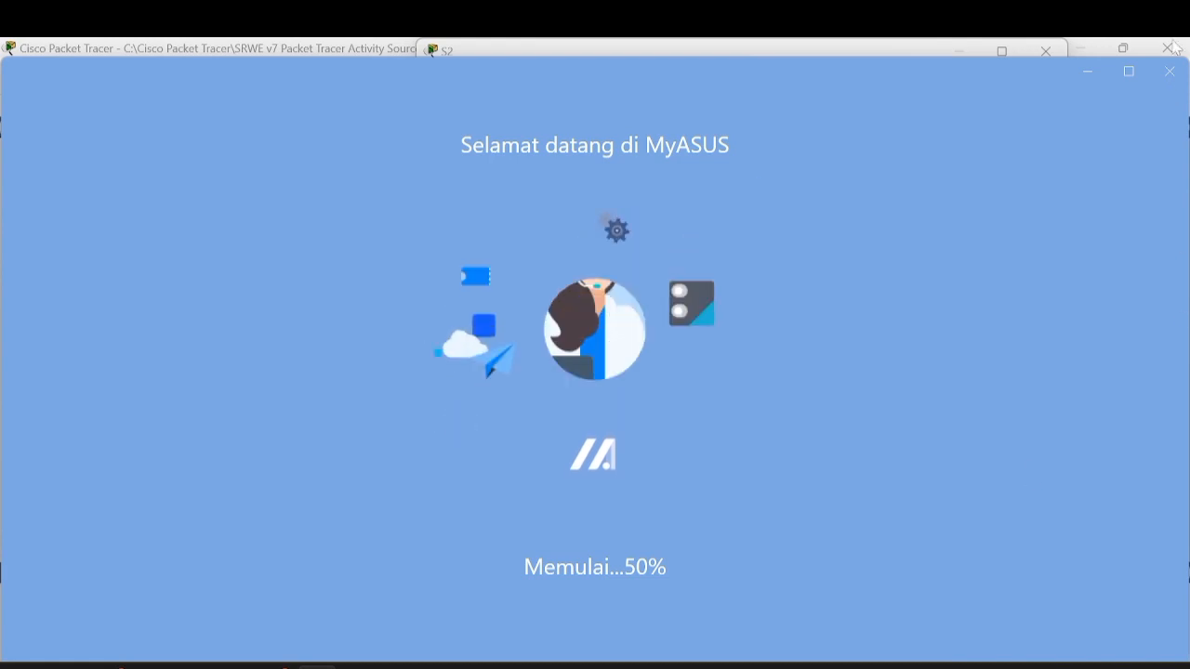
pyautogui.click(1169, 72)
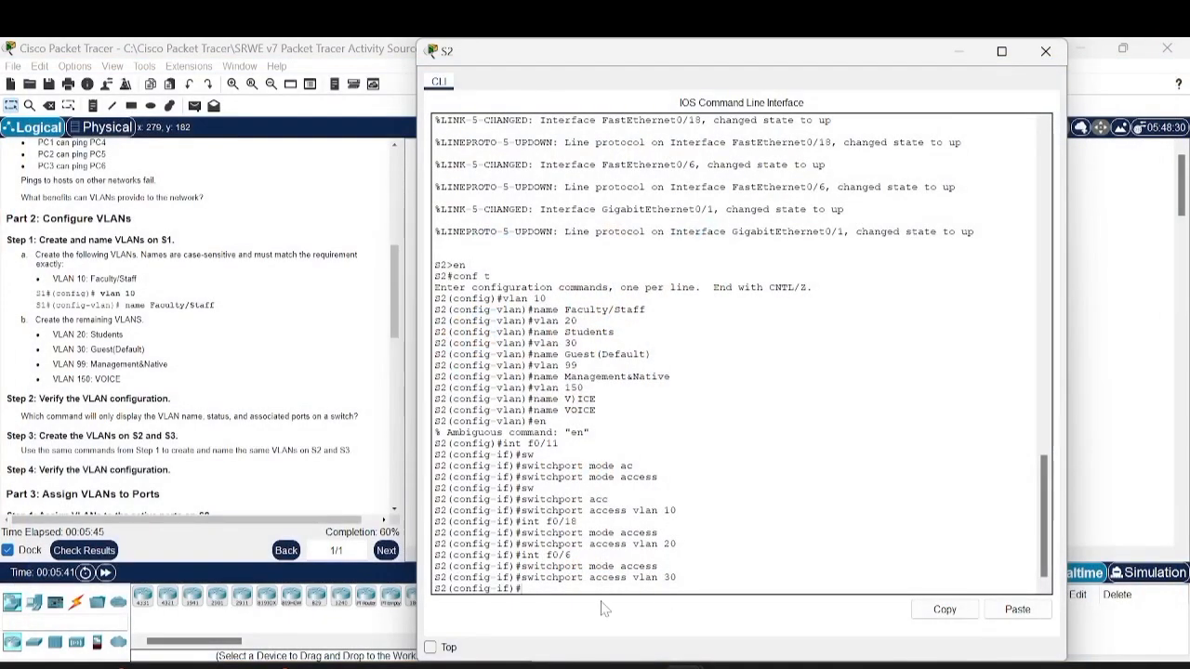
# Switch from S2 to S3's command line, kept on top of other windows, and enter global configuration mode.
pyautogui.click(1049, 55)
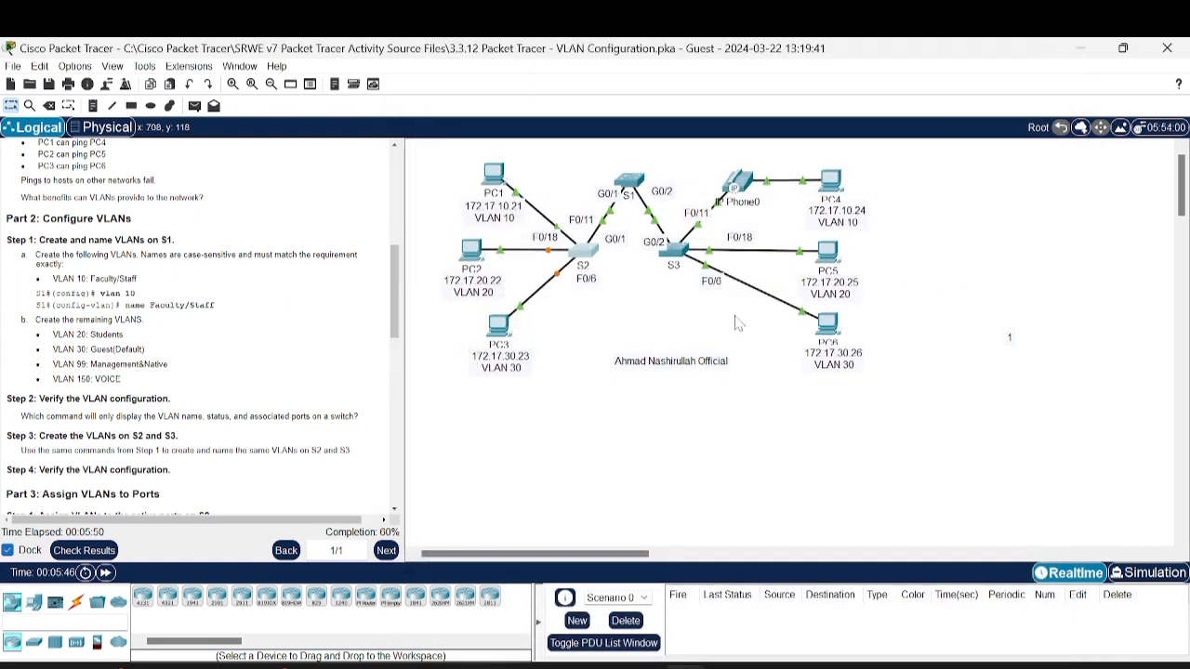
pyautogui.click(676, 251)
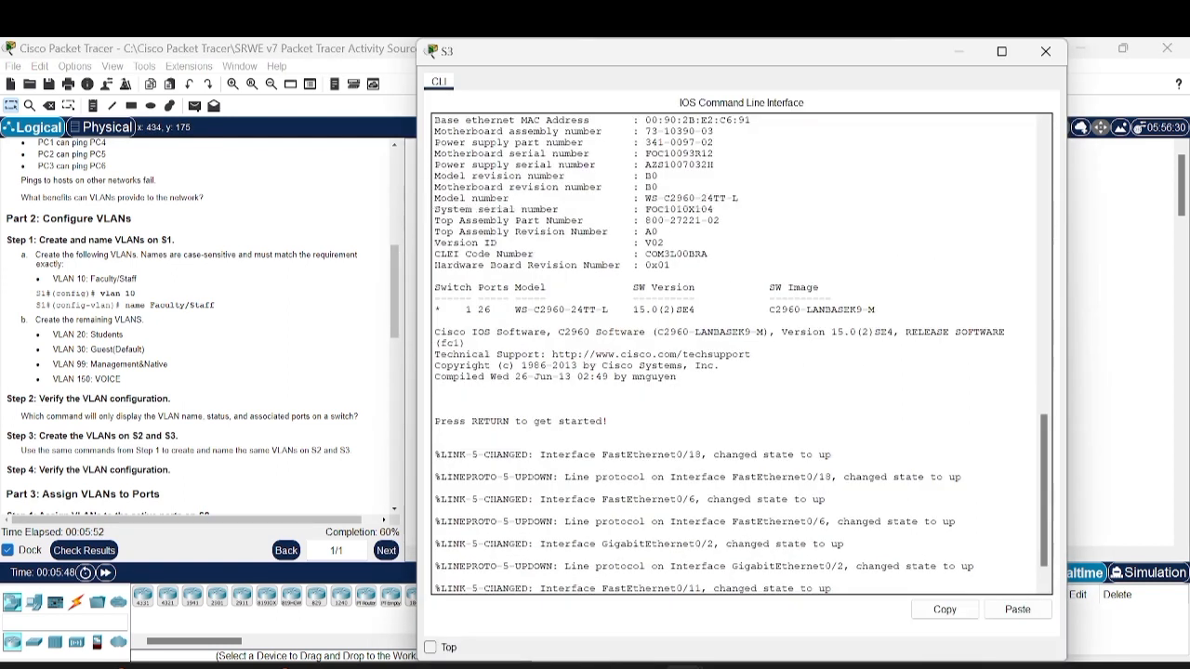
pyautogui.click(430, 647)
pyautogui.press('Return')
pyautogui.write('en')
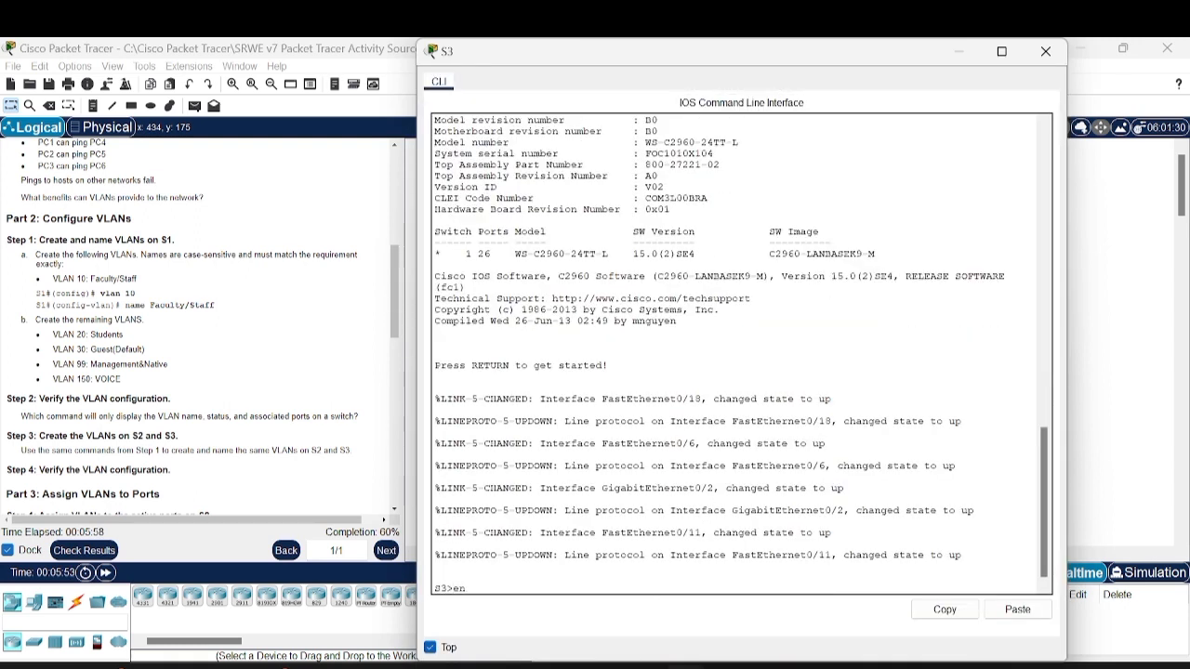
pyautogui.press('Return')
pyautogui.write('conf t')
pyautogui.press('Return')
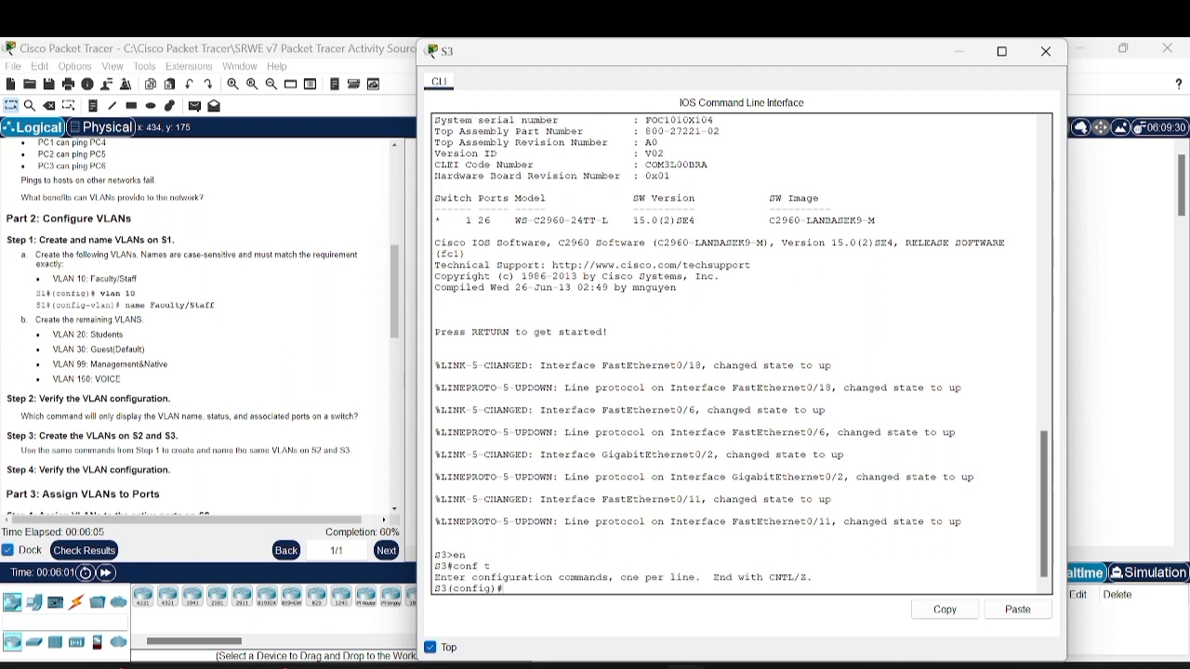
# Create VLAN 10 on S3 and name it Faculty/Staff.
pyautogui.write('vlan 10')
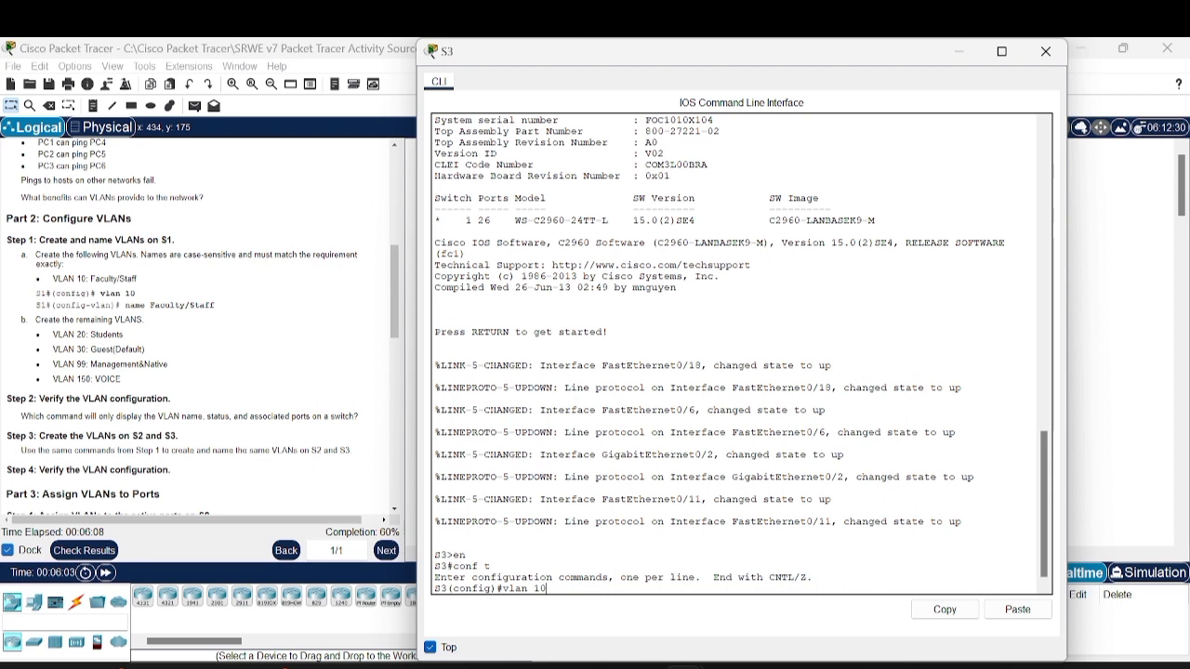
pyautogui.press('Return')
pyautogui.write('name ')
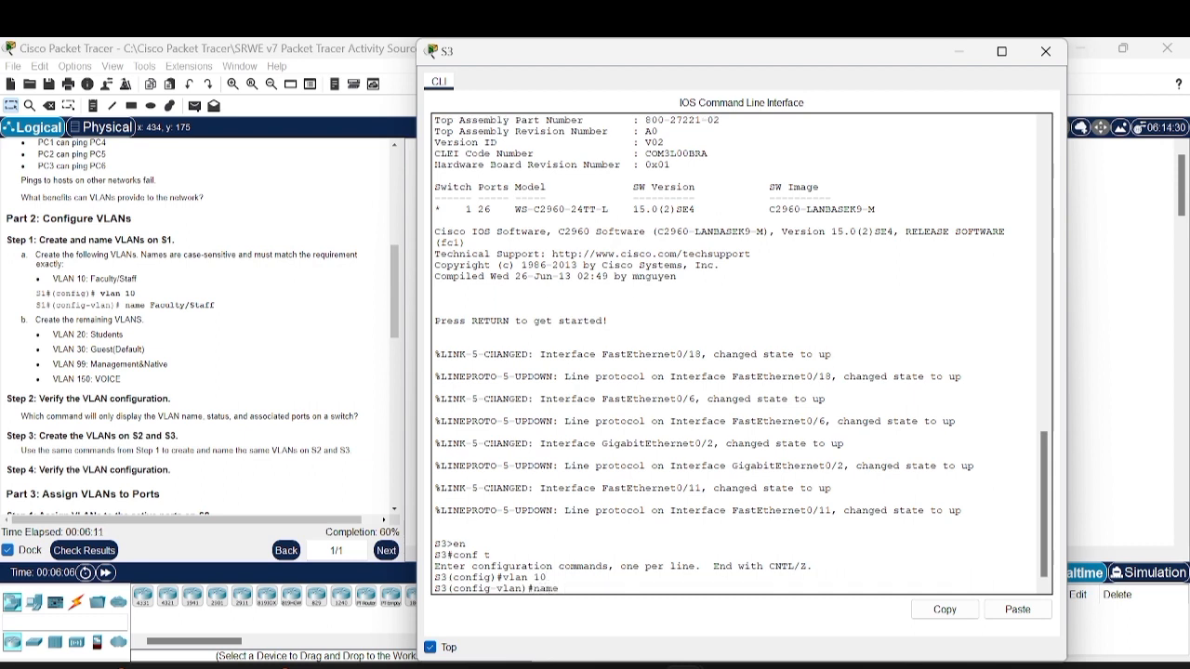
pyautogui.write('Facult')
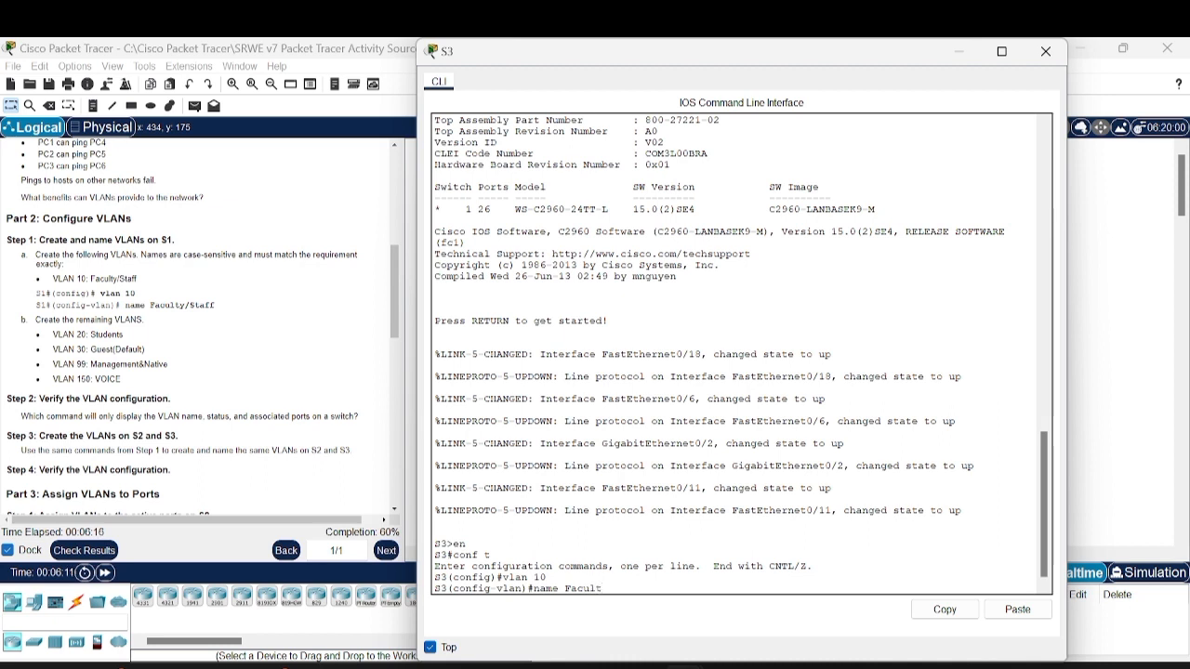
pyautogui.write('y/Staff')
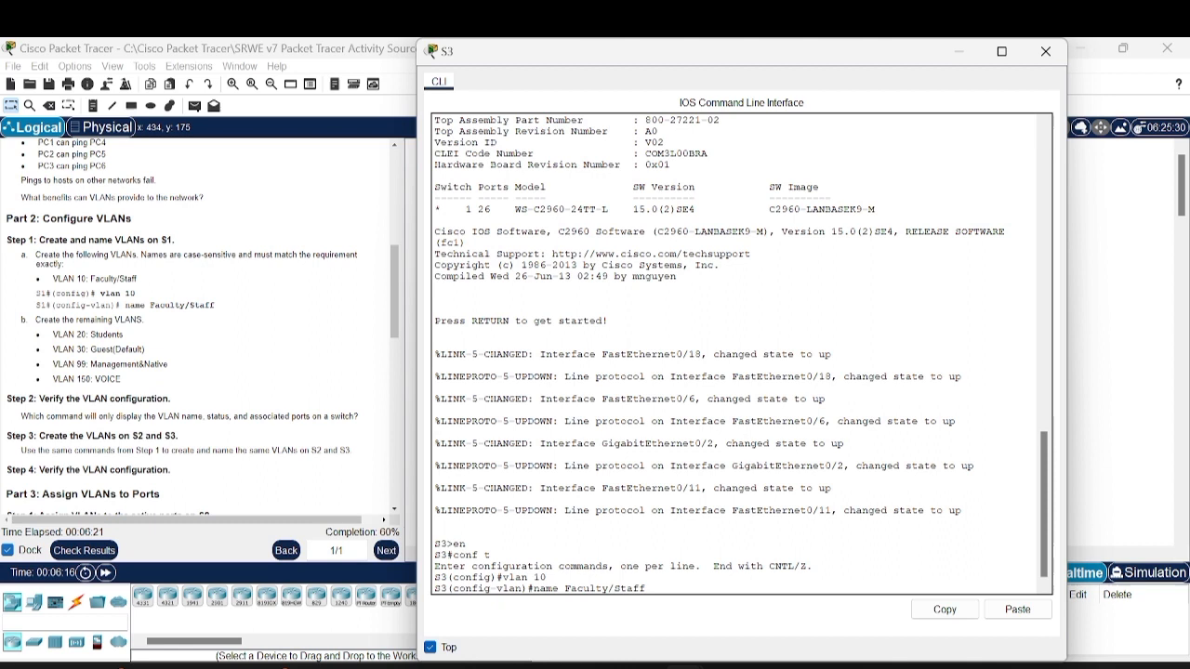
pyautogui.press('Return')
# Create VLAN 20 on S3 and name it Students.
pyautogui.write('v')
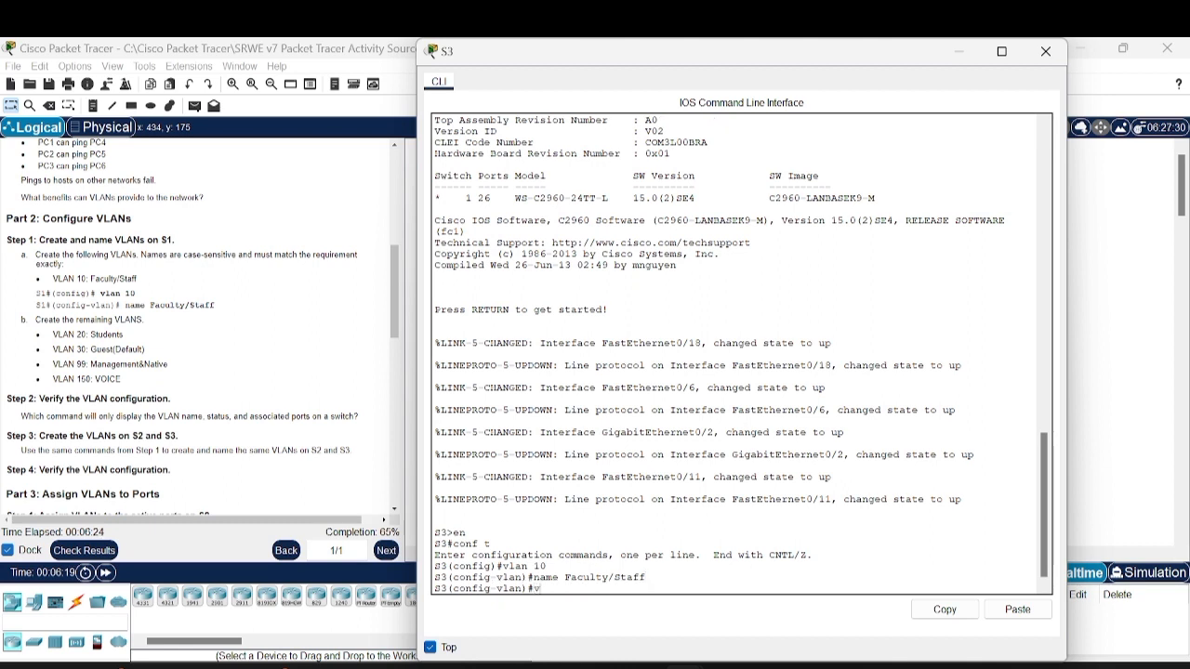
pyautogui.write('lan 20')
pyautogui.press('Return')
pyautogui.write('name Students')
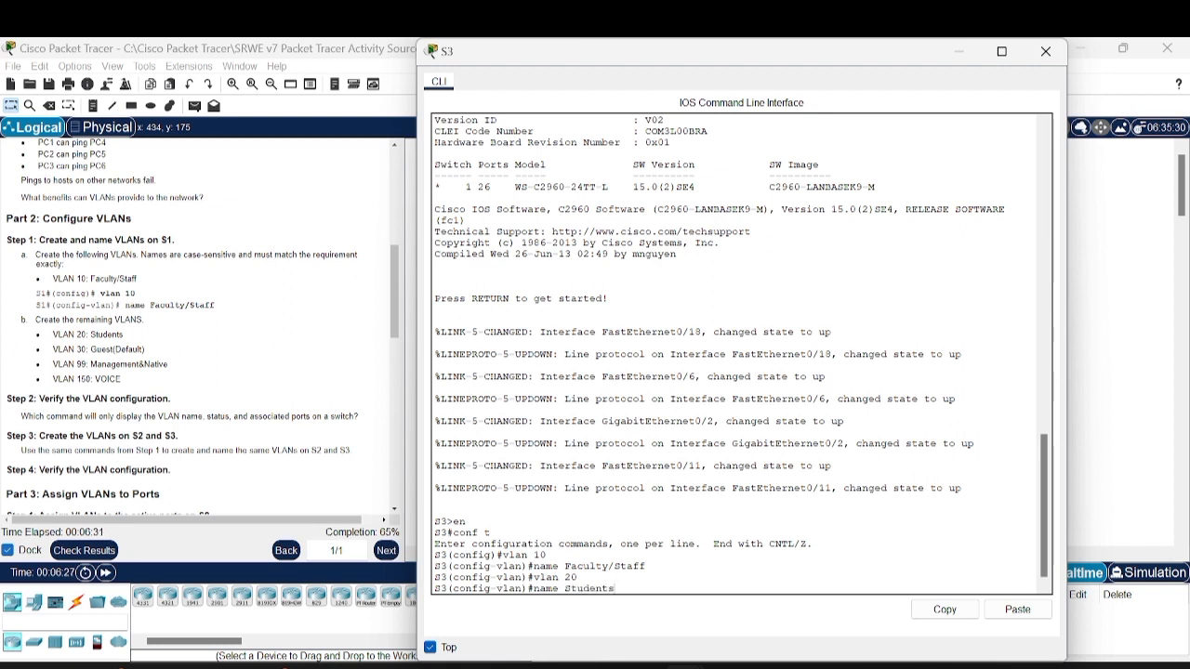
pyautogui.press('Return')
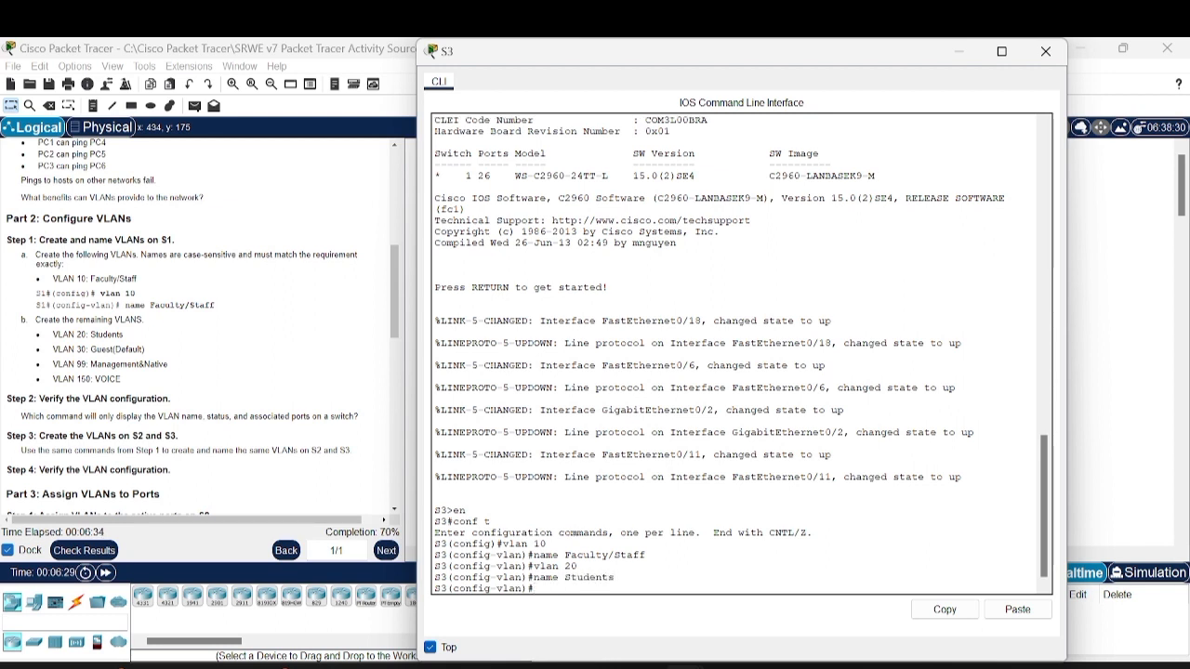
# Create VLAN 30 on S3 and name it Guest(Default).
pyautogui.write('vlan 30')
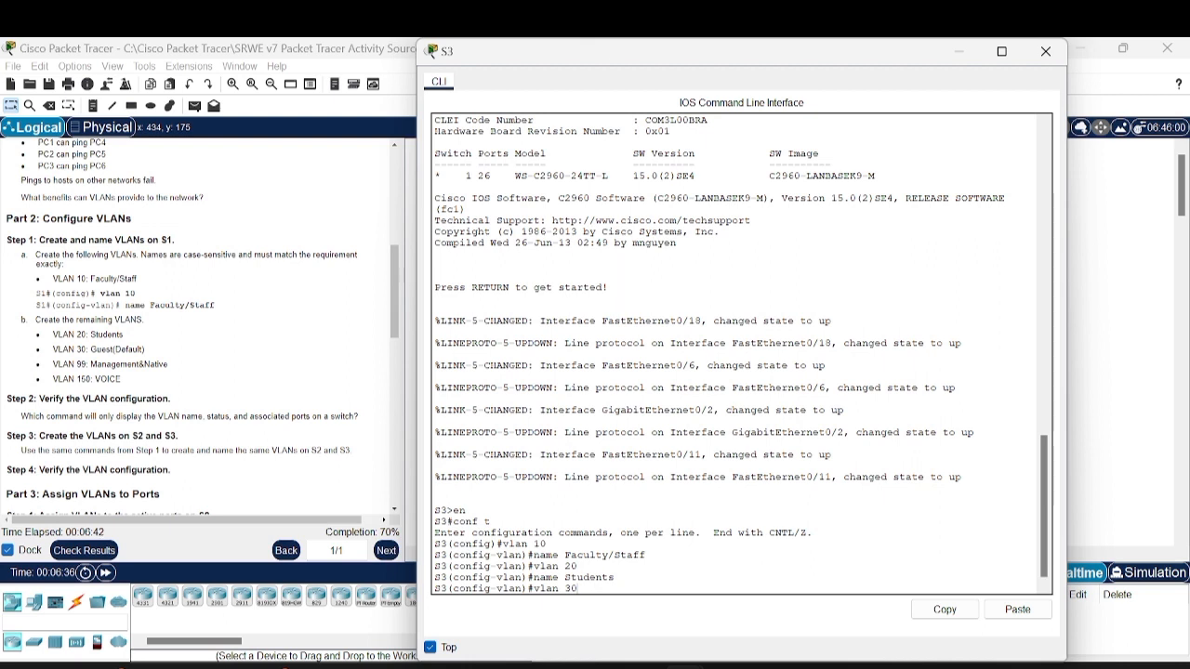
pyautogui.press('Return')
pyautogui.write('name')
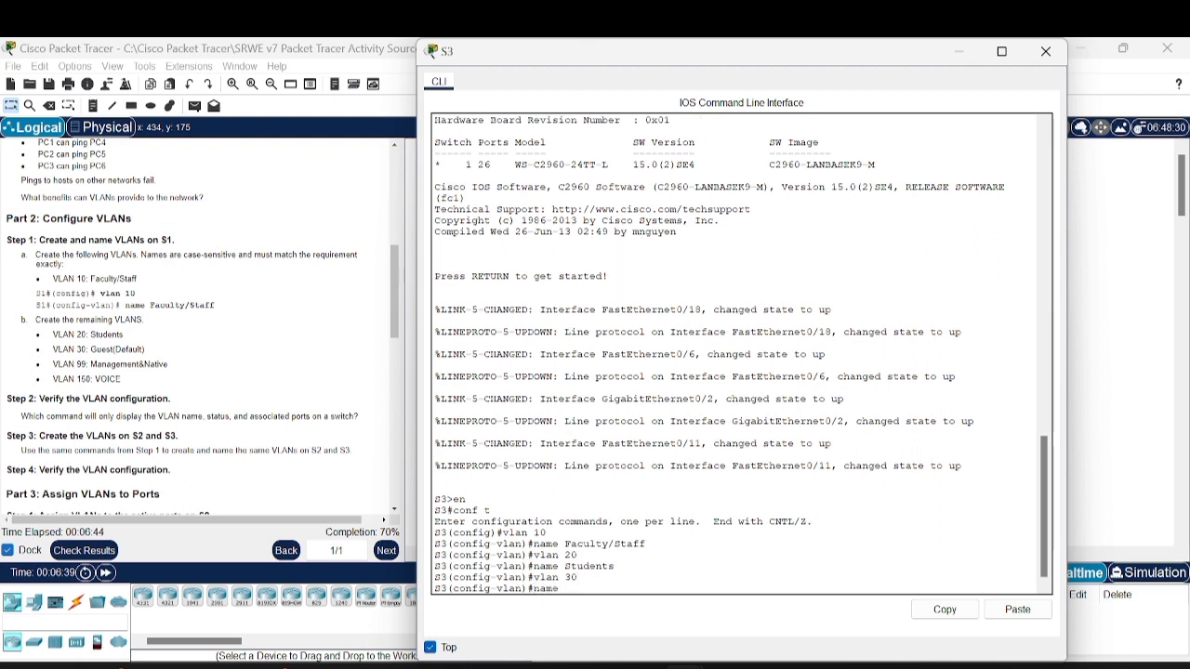
pyautogui.write(' Guest')
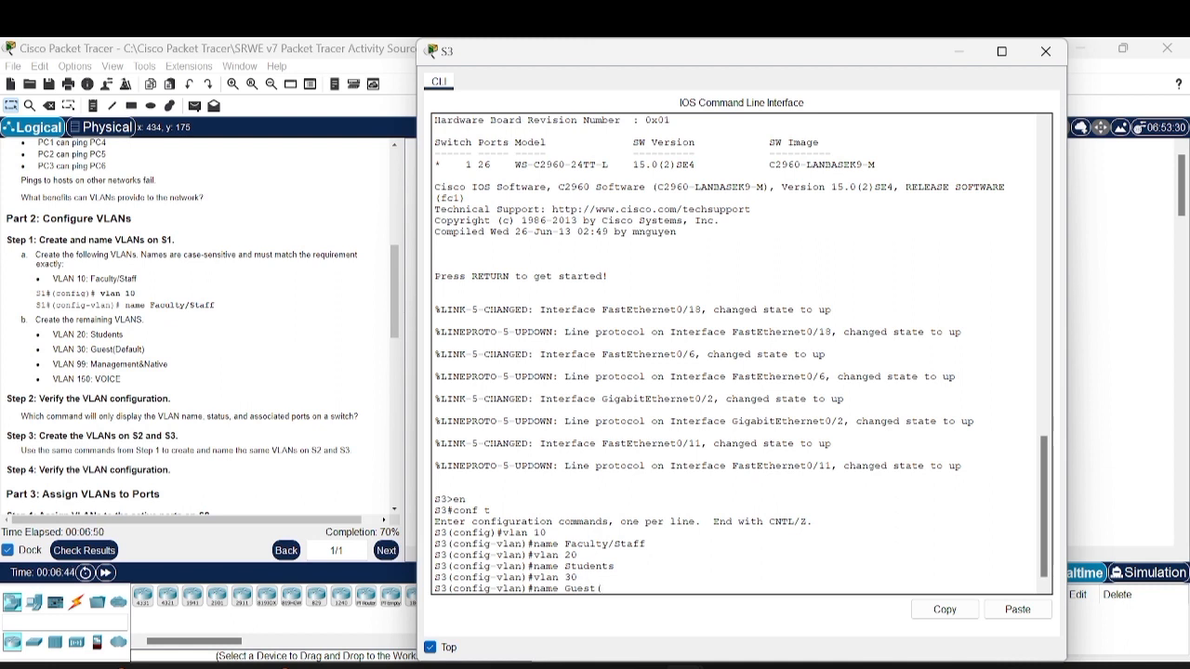
pyautogui.write('(Default')
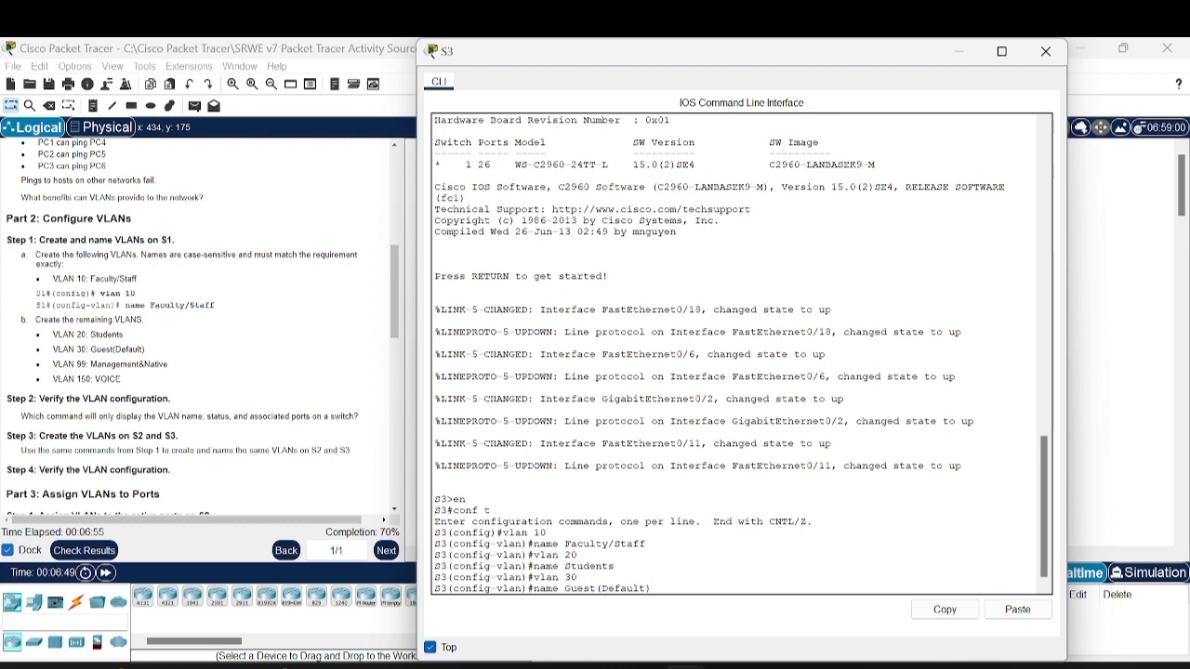
pyautogui.press('Return')
# Create VLAN 99 on S3 and name it Management&Native.
pyautogui.write('vlan 99')
pyautogui.press('Return')
pyautogui.write('name')
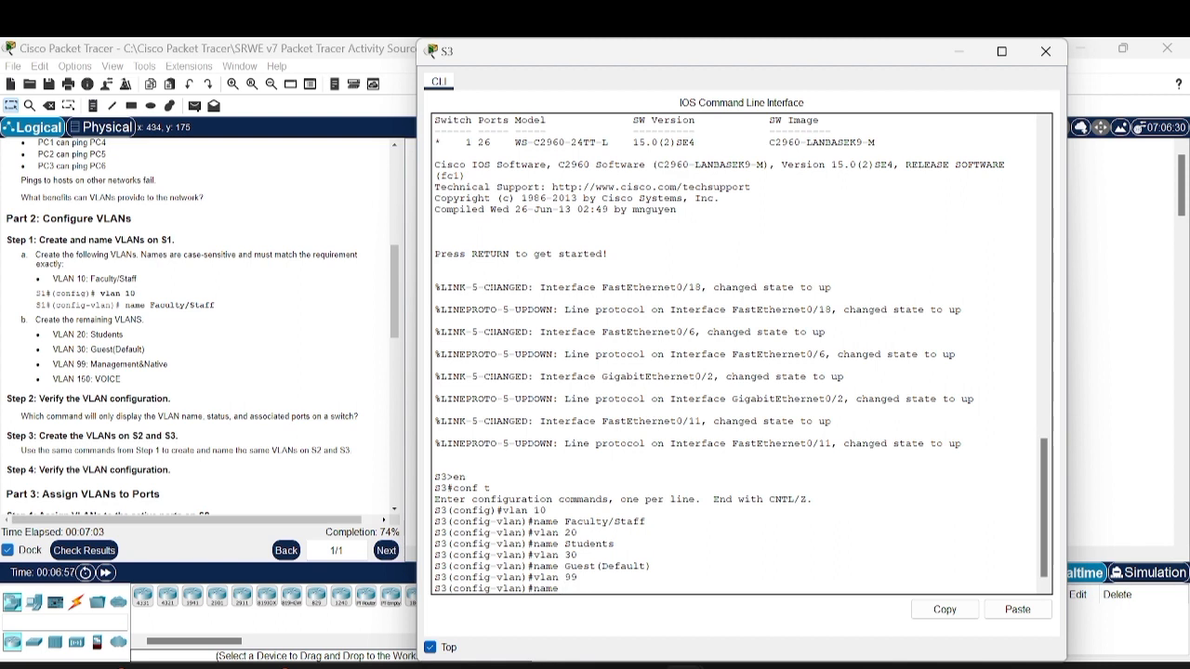
pyautogui.write(' Management')
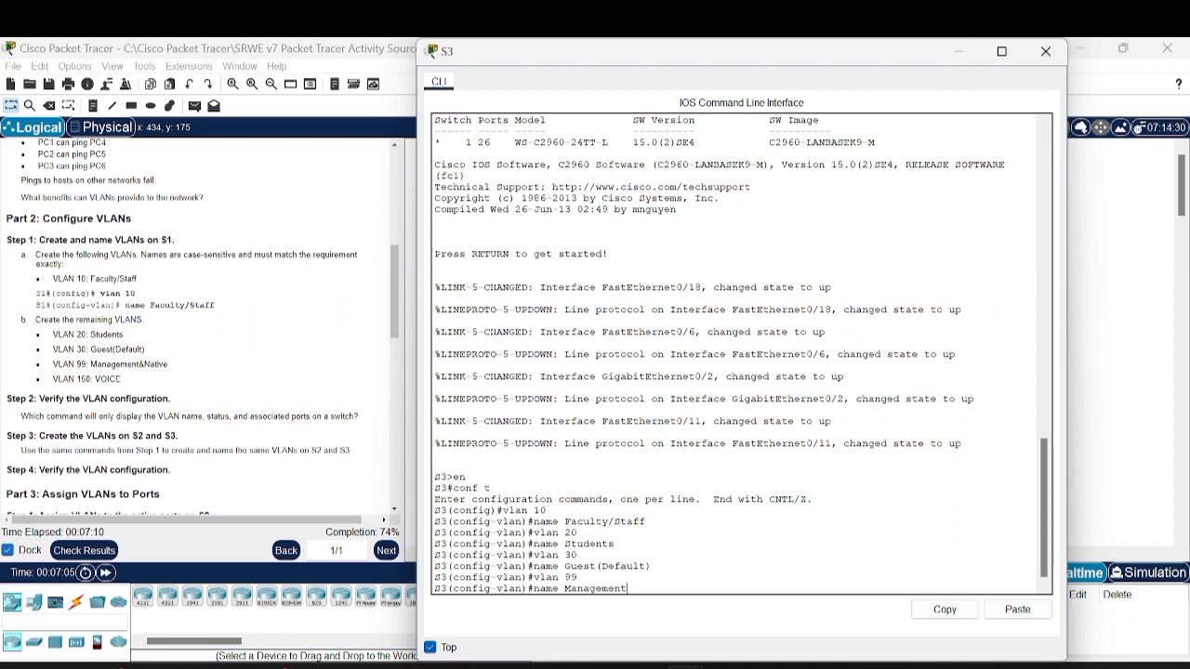
pyautogui.write('&Native')
pyautogui.press('Return')
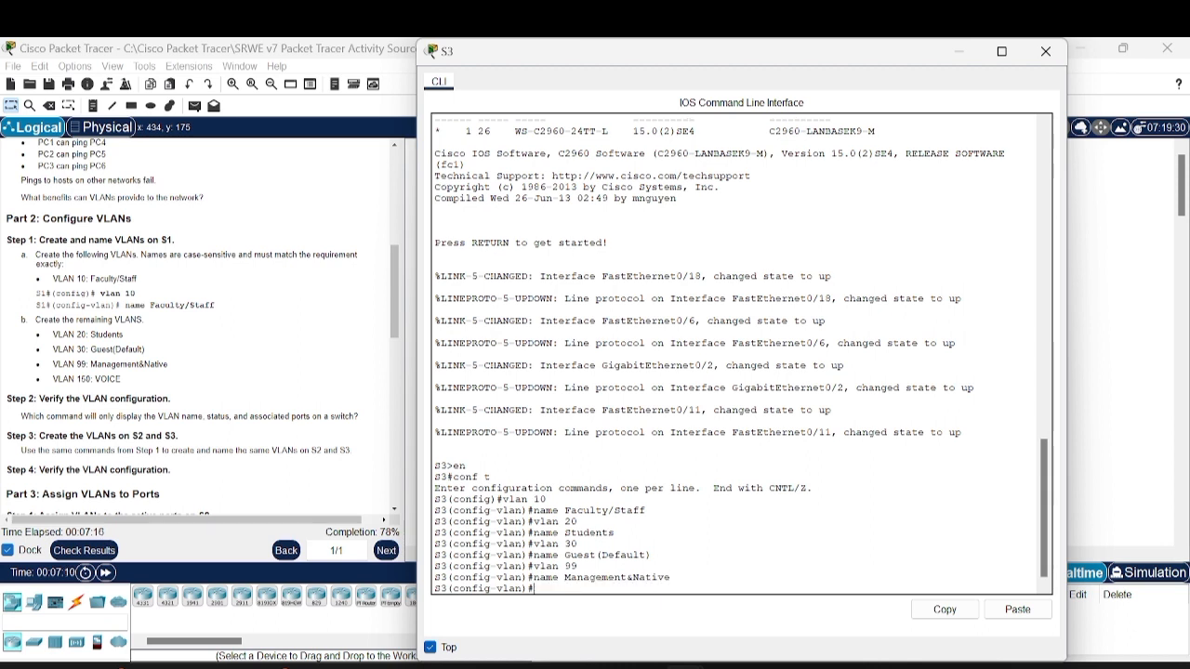
# Create VLAN 150 on S3 and name it VOICE.
pyautogui.write('vlan')
pyautogui.write(' 1')
pyautogui.write(' 150')
pyautogui.press('Return')
pyautogui.write('name VOICE')
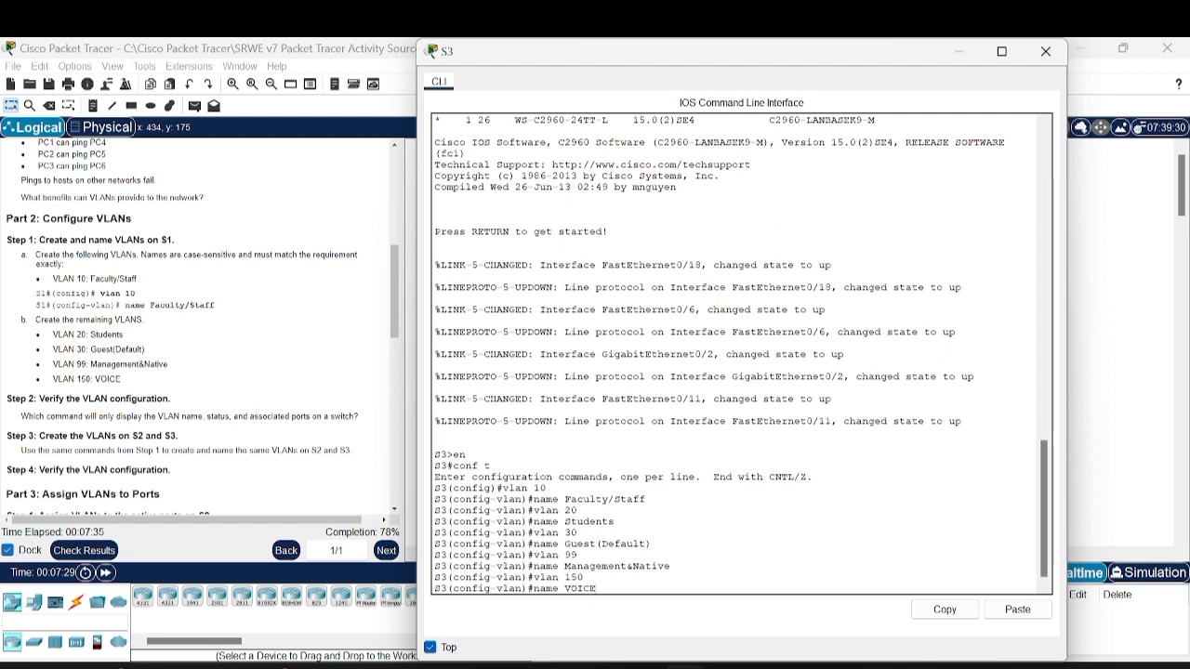
pyautogui.press('Return')
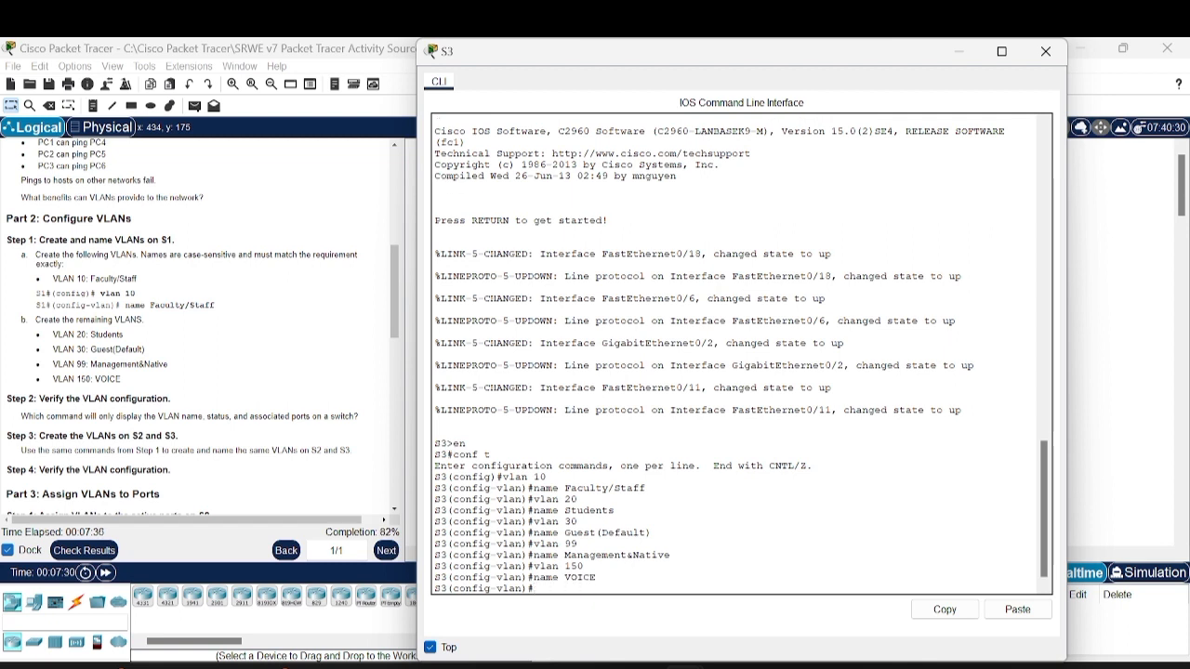
pyautogui.write('en')
pyautogui.press('Return')
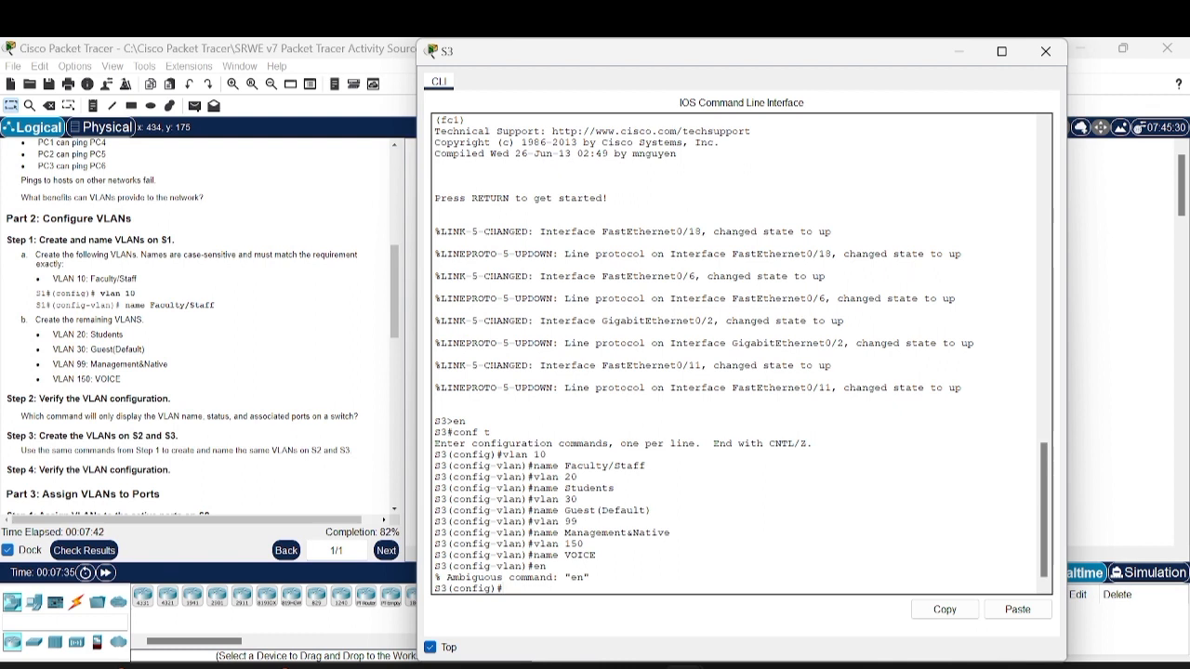
pyautogui.write('sw')
pyautogui.press('Tab')
pyautogui.press('BackSpace')
pyautogui.press('BackSpace')
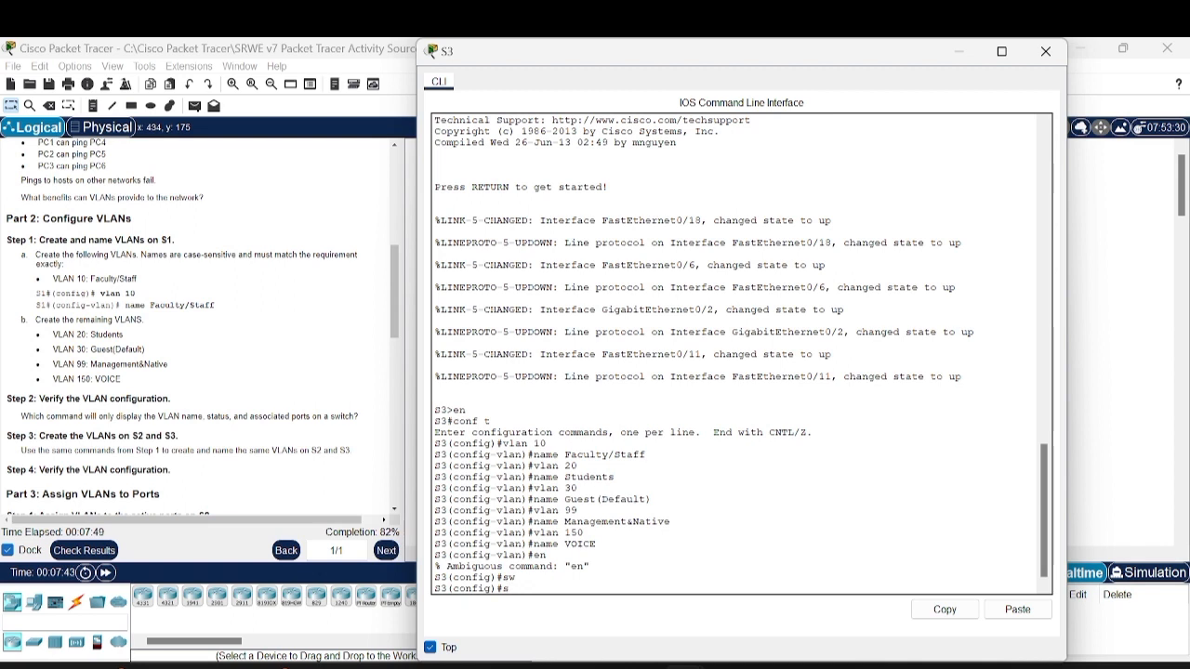
# Enter interface configuration for S3's port F0/11 and set it to access mode.
pyautogui.write('int f0/11')
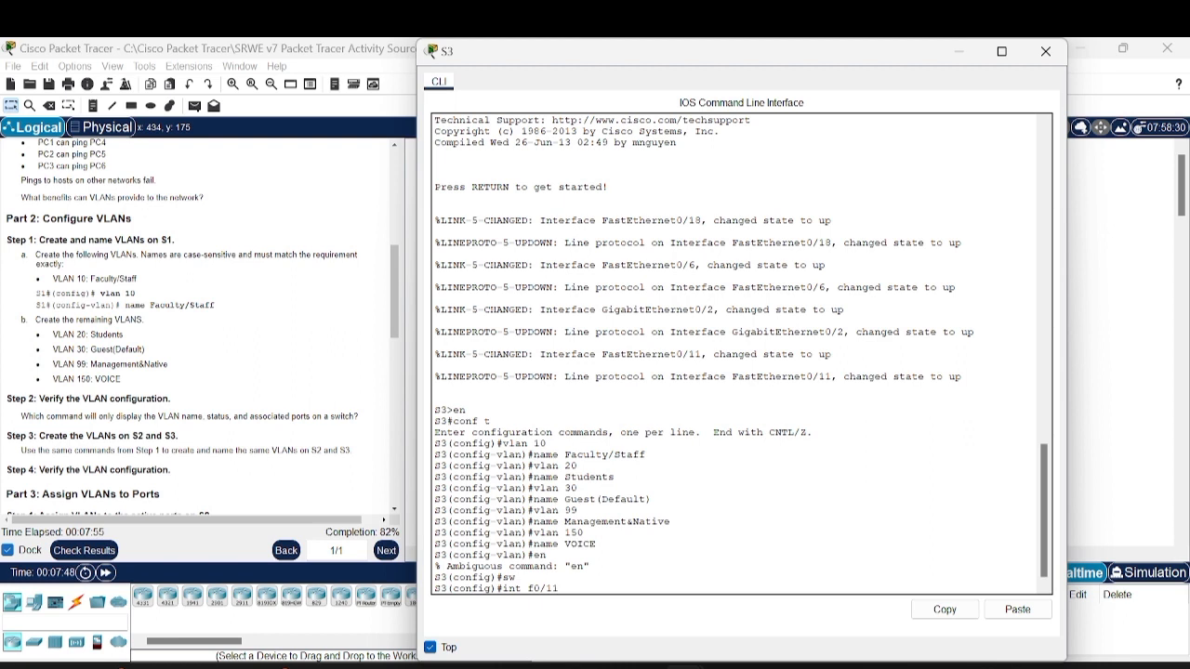
pyautogui.press('Return')
pyautogui.write('sw')
pyautogui.press('Tab')
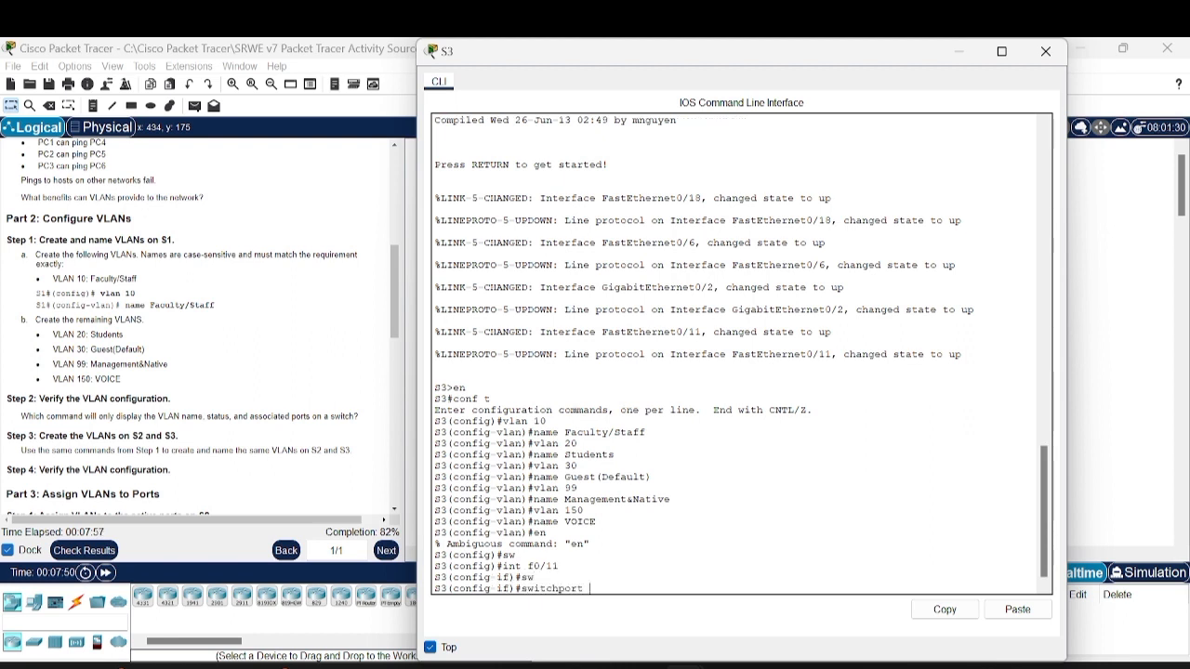
pyautogui.write('mode acc')
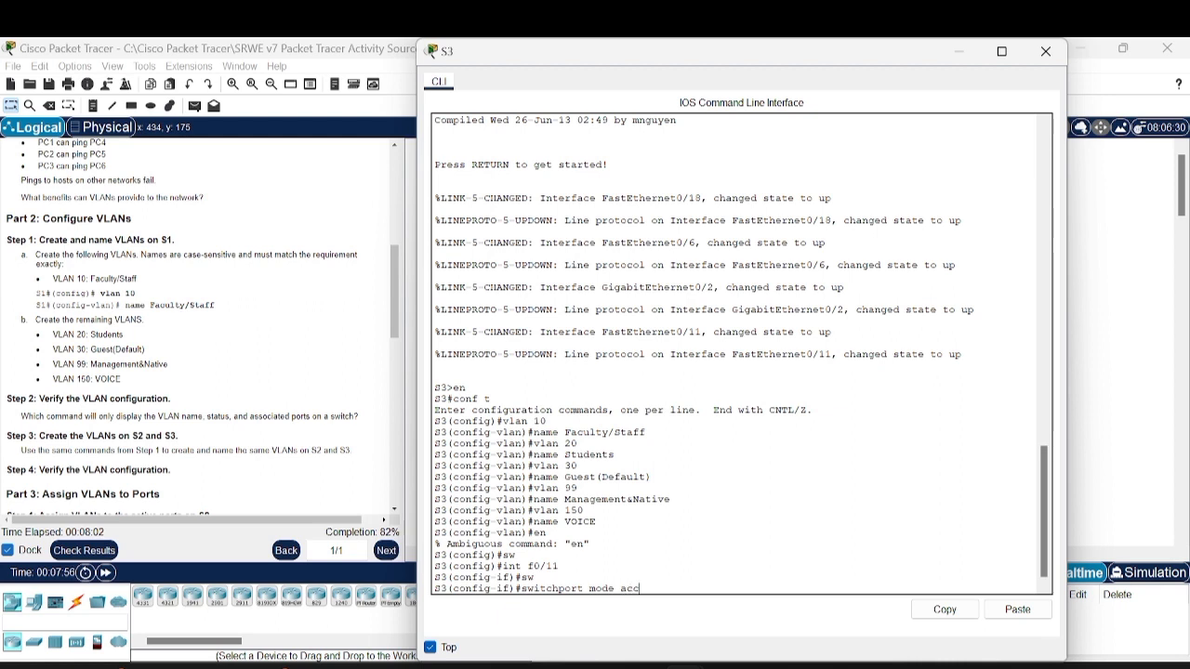
pyautogui.press('Return')
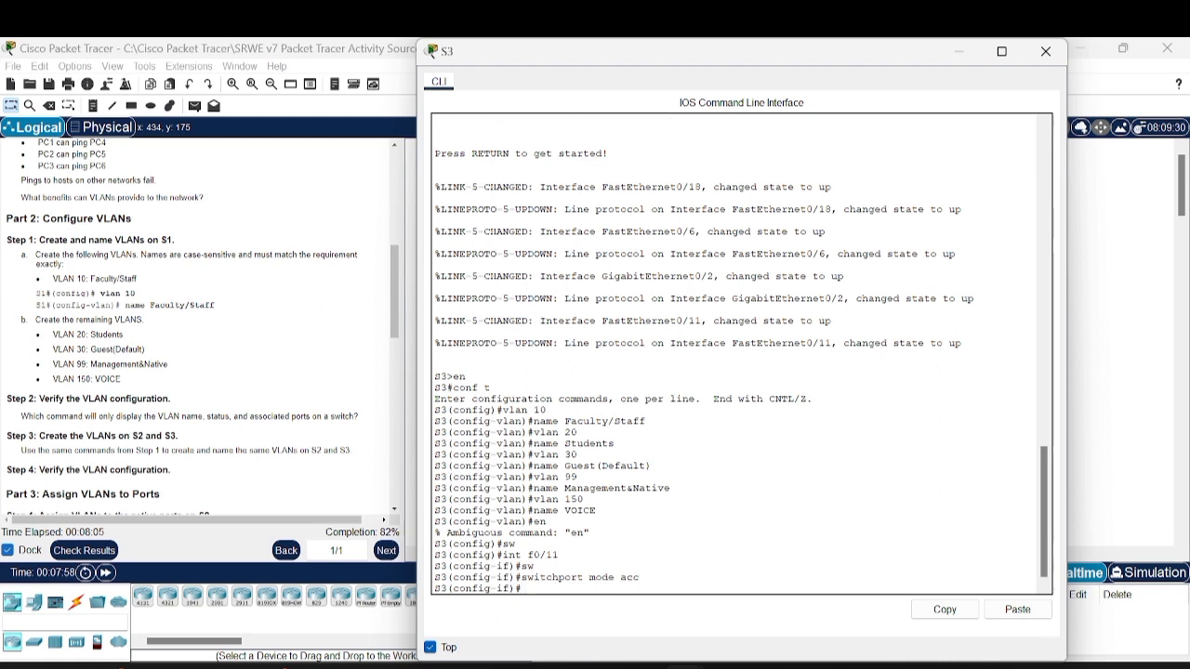
# Assign VLAN 150 as the voice VLAN on S3's port F0/11.
pyautogui.write('sw')
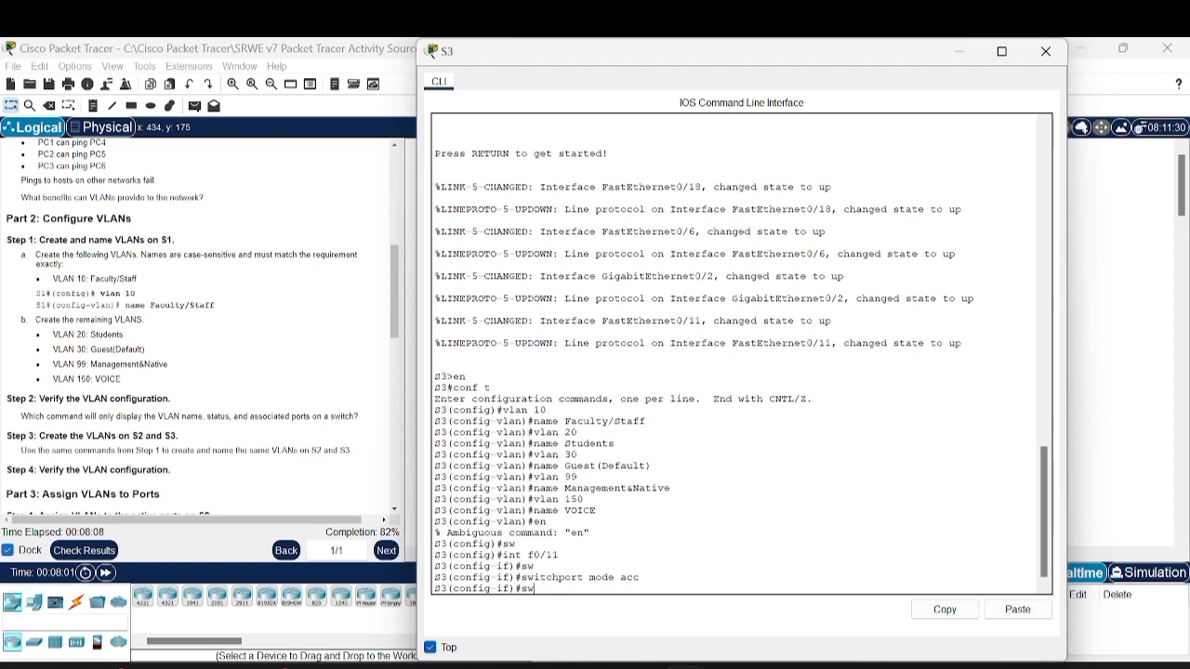
pyautogui.press('Tab')
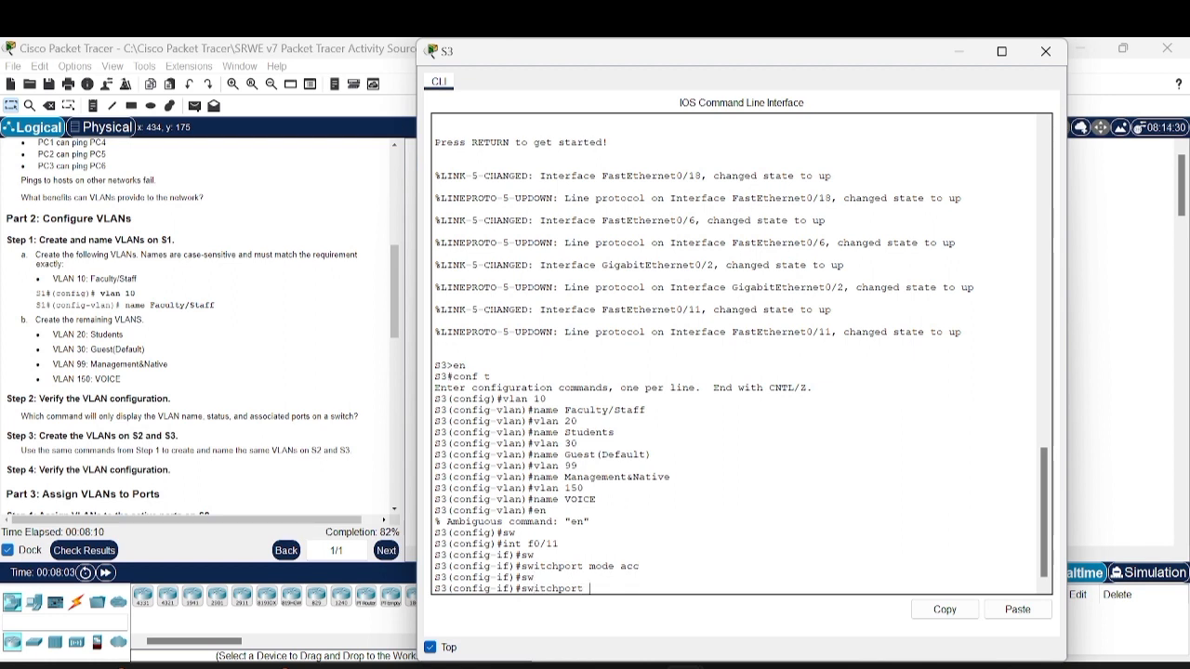
pyautogui.write('voc')
pyautogui.write('ice')
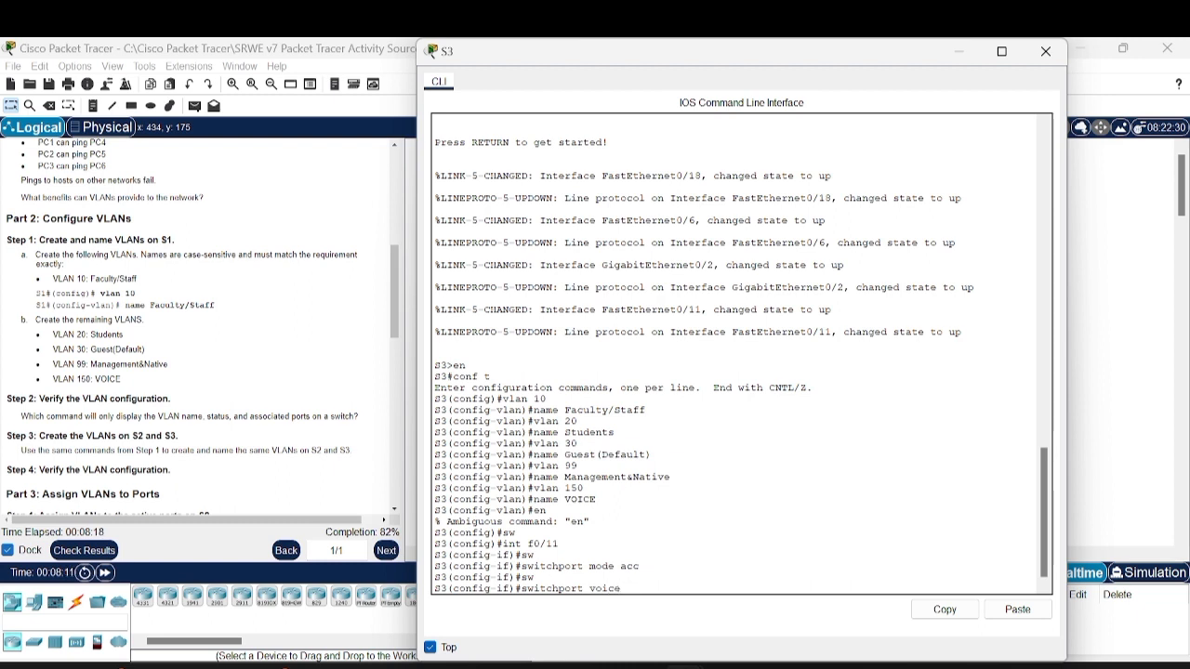
pyautogui.write(' vlan 150')
pyautogui.press('Return')
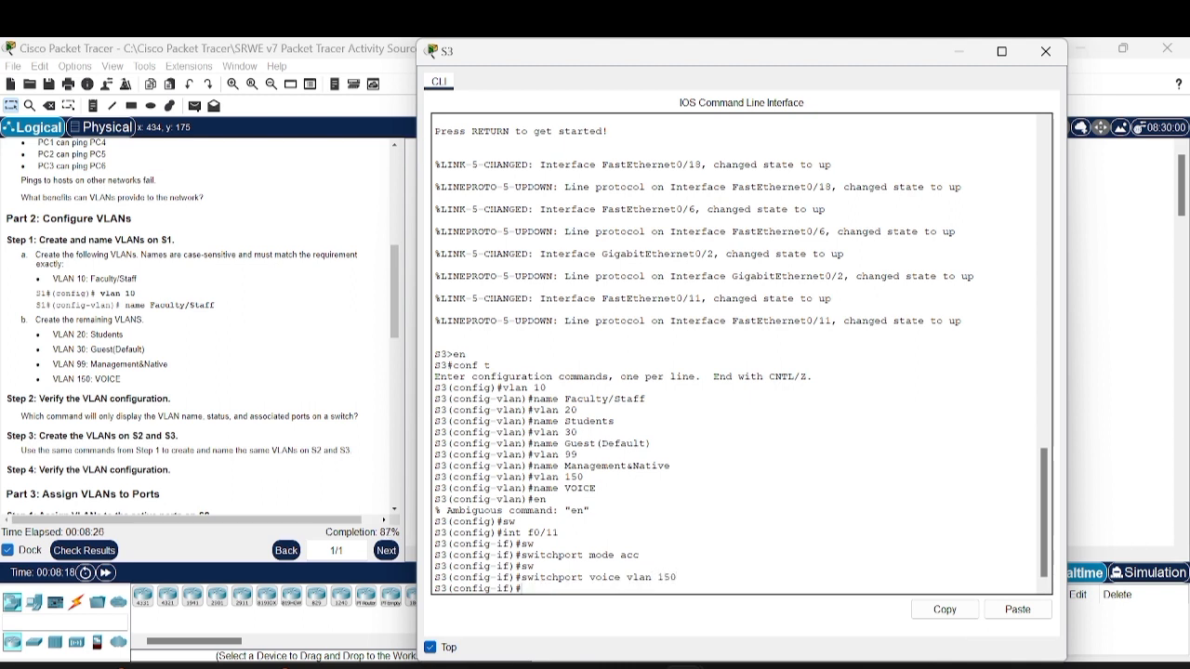
# Assign VLAN 10 as the access VLAN on S3's port F0/11.
pyautogui.write('sw')
pyautogui.press('Tab')
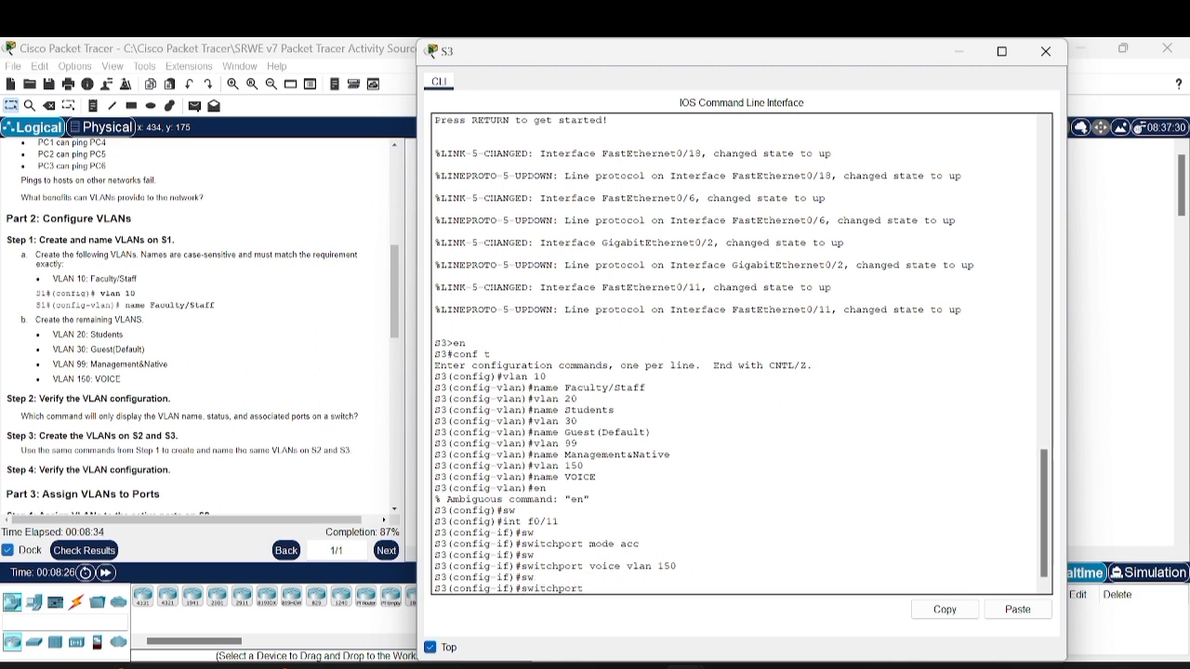
pyautogui.write('acc vlan 10')
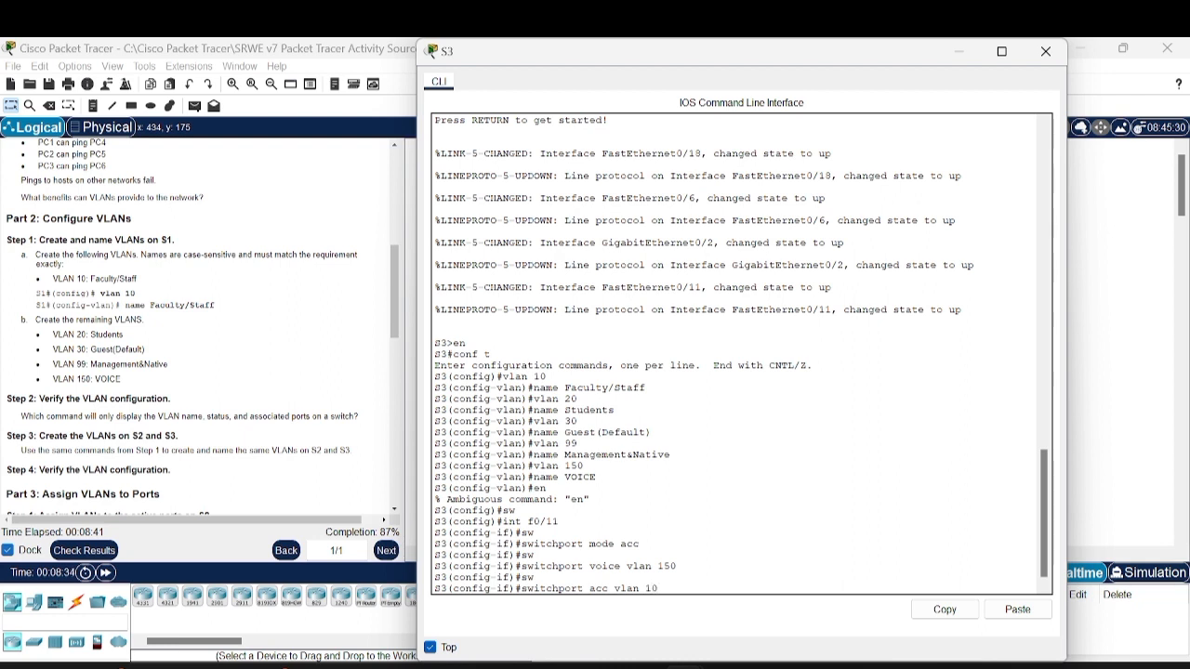
pyautogui.press('Return')
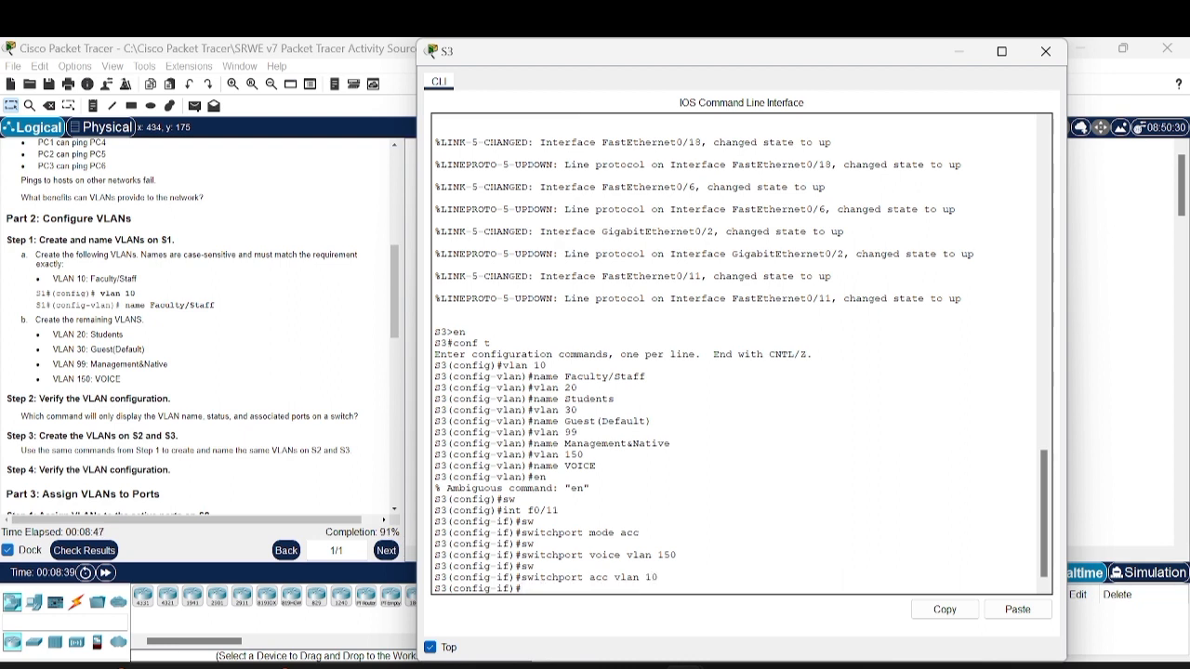
# Enter interface configuration for S3's port F0/18 and set it to access mode.
pyautogui.write('int f0/18')
pyautogui.press('Return')
pyautogui.write('switchport acc vlan 10')
pyautogui.press('Up')
pyautogui.press('Up')
pyautogui.press('Up')
pyautogui.press('Up')
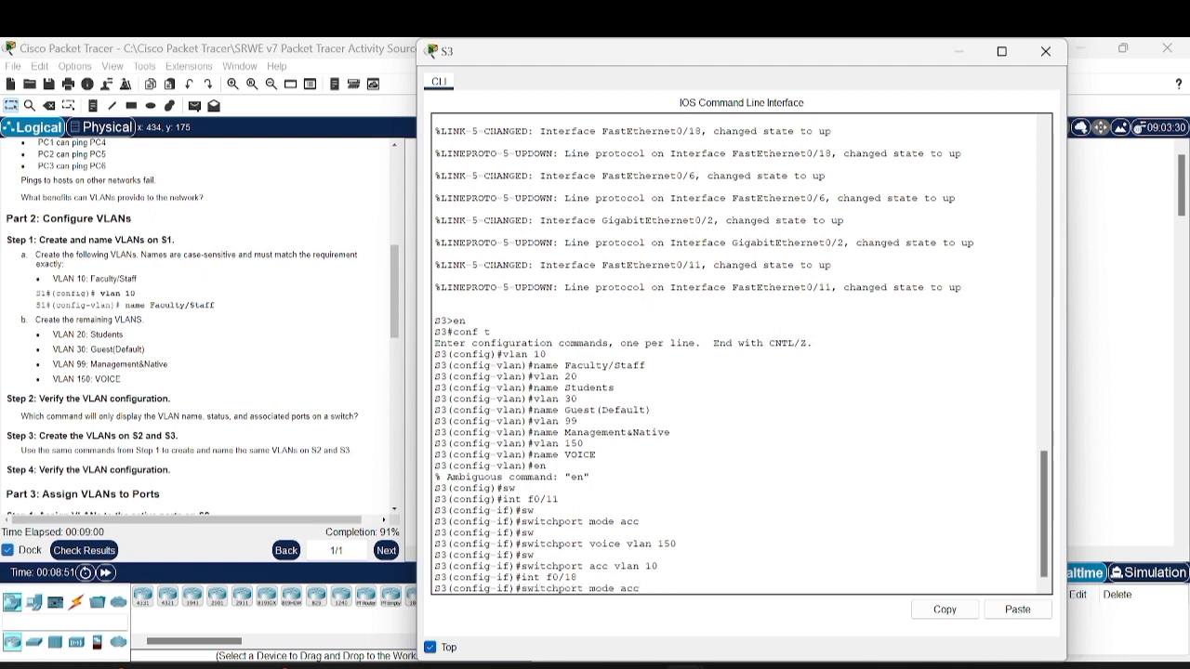
pyautogui.press('Return')
# Assign VLAN 20 as the access VLAN on S3's port F0/18.
pyautogui.press('Up')
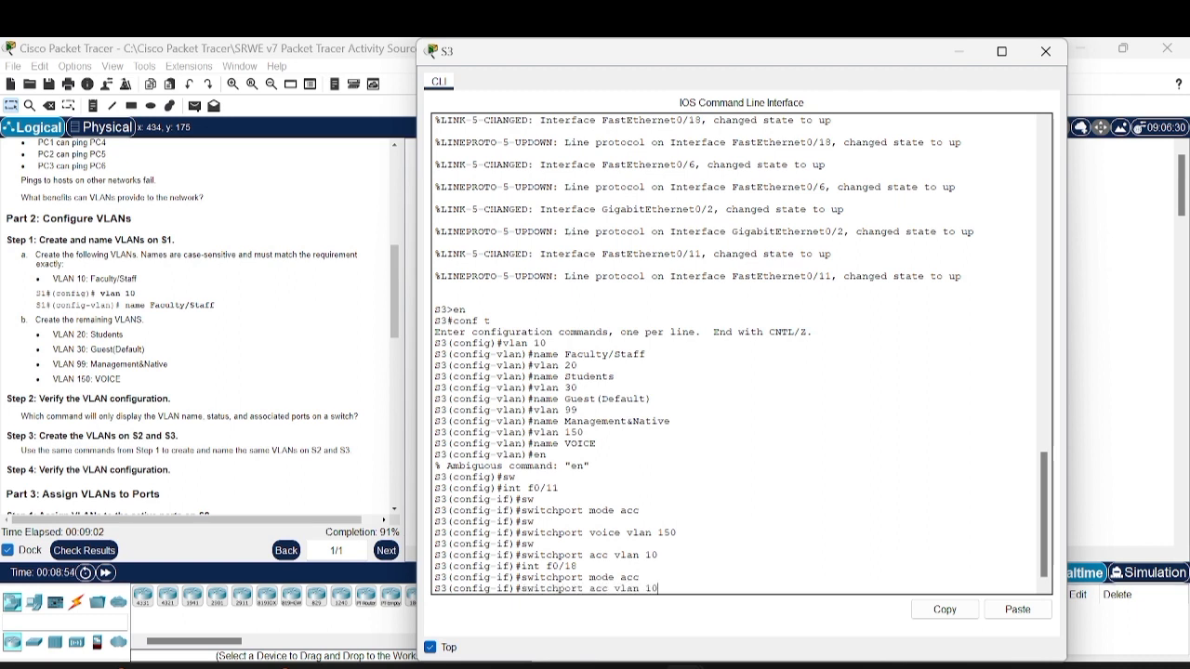
pyautogui.press('BackSpace')
pyautogui.press('BackSpace')
pyautogui.write('20')
pyautogui.press('Return')
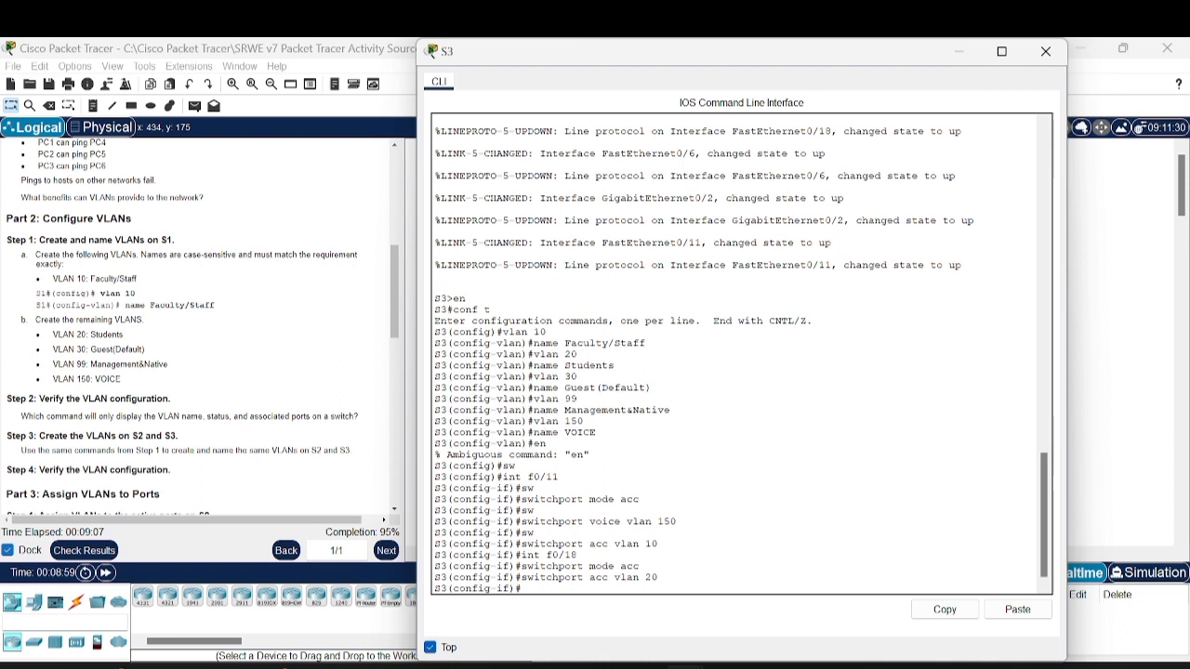
# Enter interface configuration for S3's port F0/6 and set it to access mode.
pyautogui.write('int ')
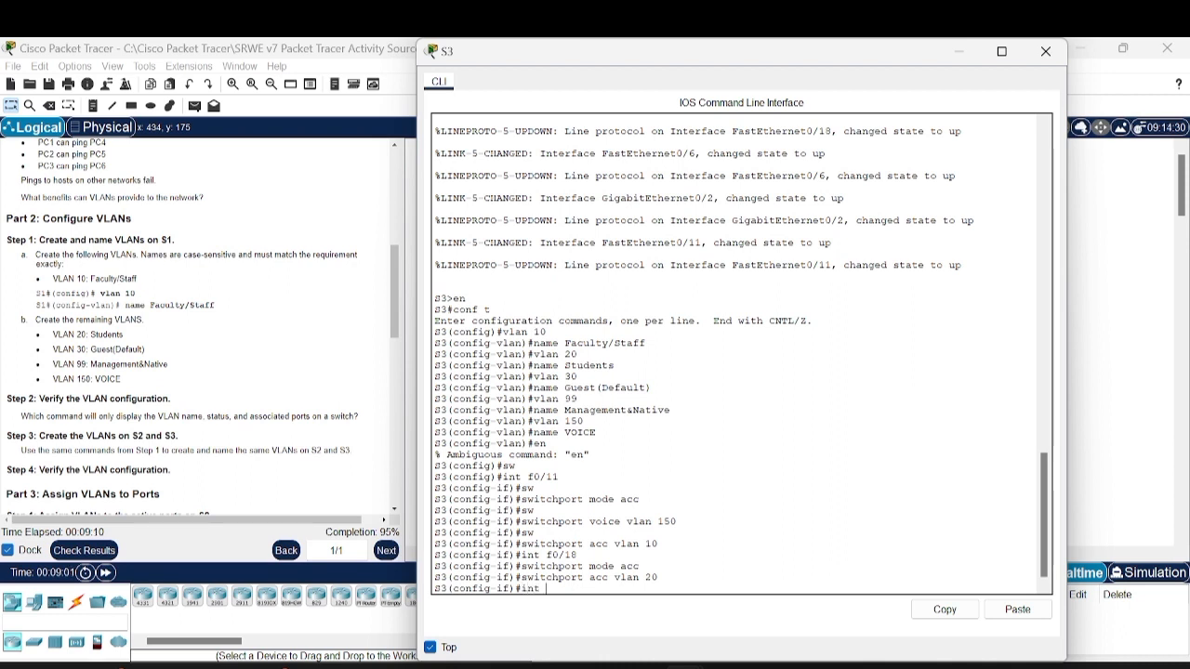
pyautogui.write('f0/6')
pyautogui.press('Return')
pyautogui.press('Up')
pyautogui.press('Up')
pyautogui.press('Up')
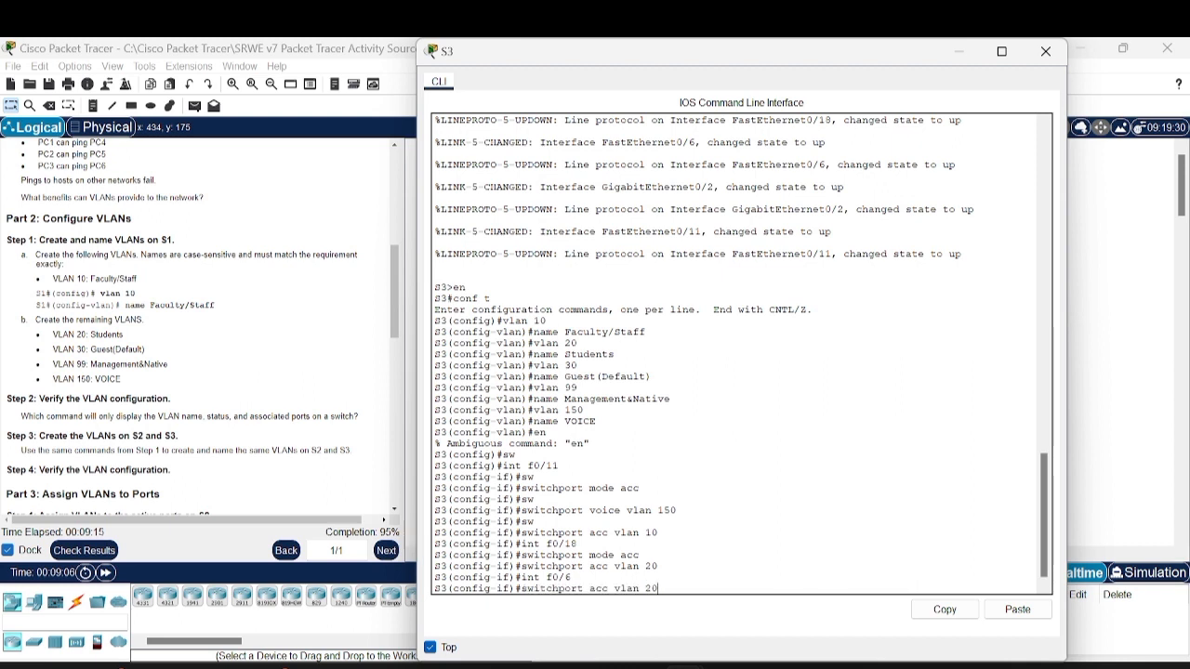
pyautogui.press('Return')
# Set VLAN 30 as the voice VLAN on S3's port F0/6 by adapting the earlier voice VLAN command.
pyautogui.press('Up')
pyautogui.press('Up')
pyautogui.press('Up')
pyautogui.press('Up')
pyautogui.press('Up')
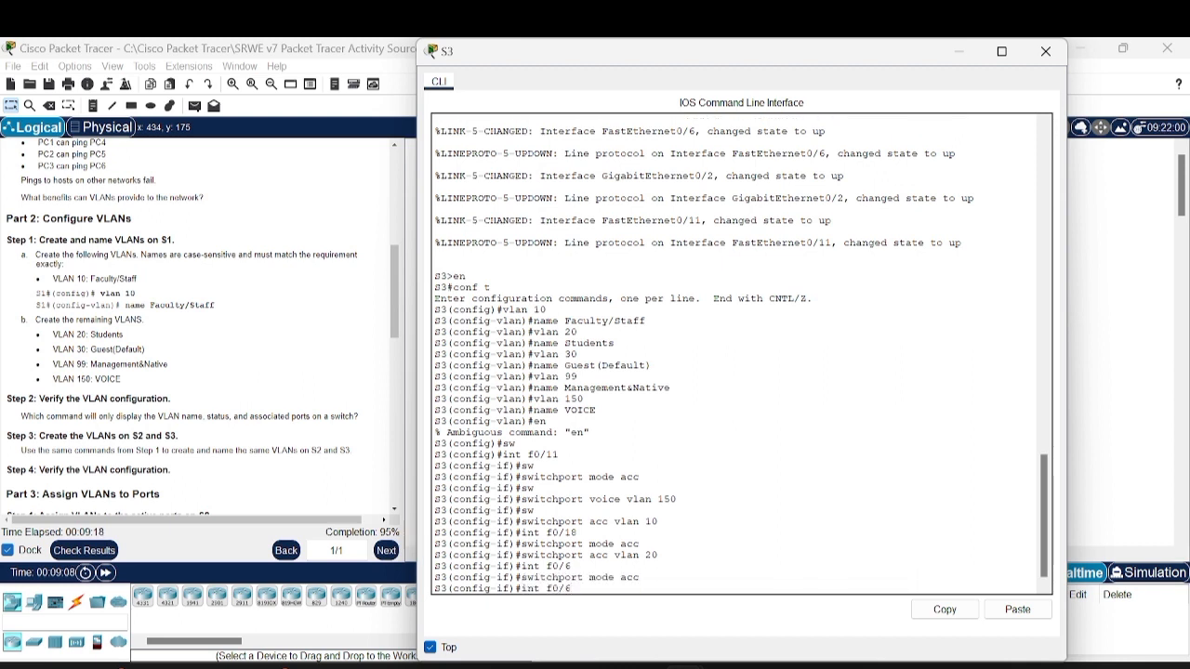
pyautogui.press('Up')
pyautogui.press('Up')
pyautogui.press('Up')
pyautogui.press('Up')
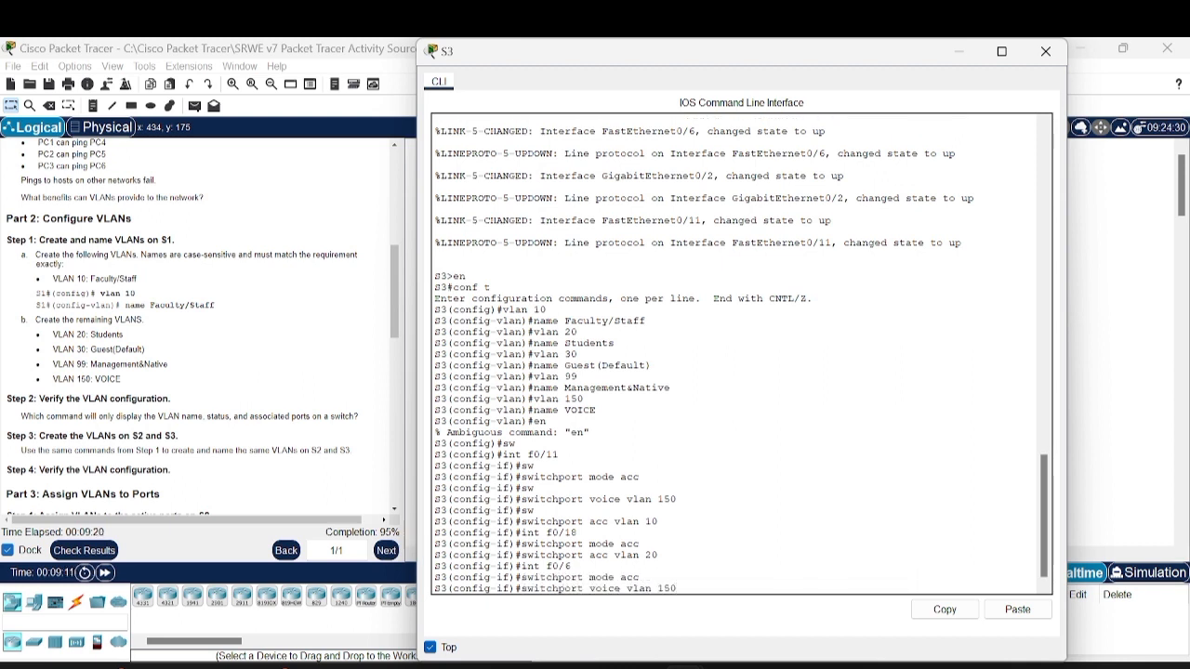
pyautogui.press('Down')
pyautogui.press('Down')
pyautogui.press('Down')
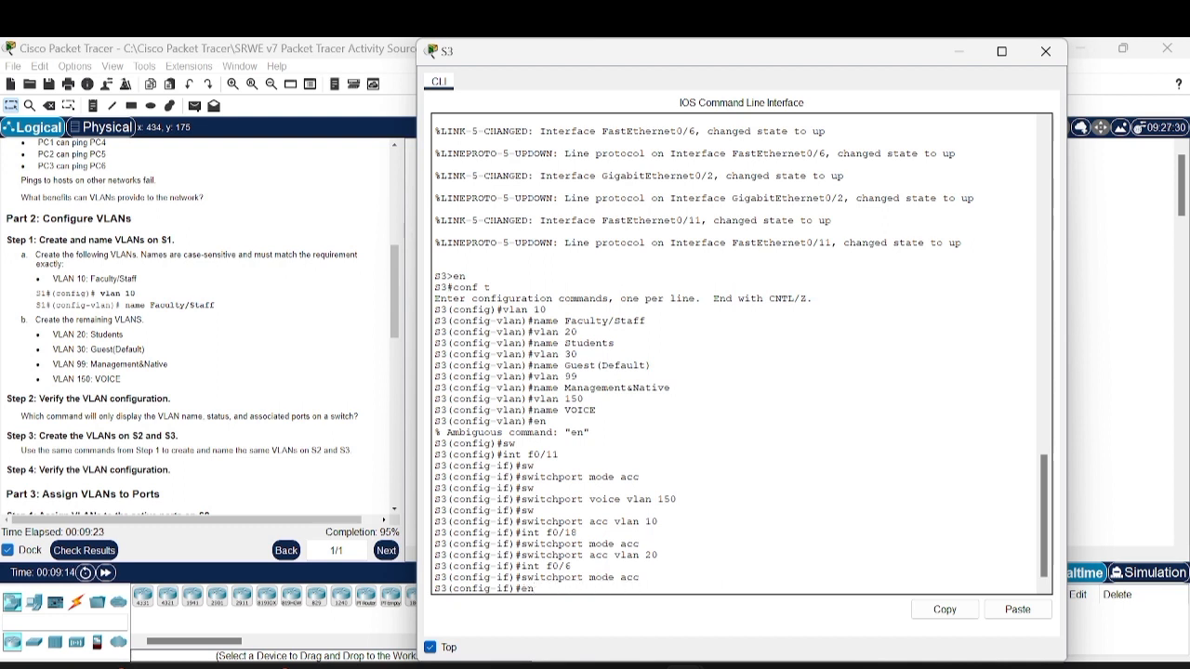
pyautogui.press('Down')
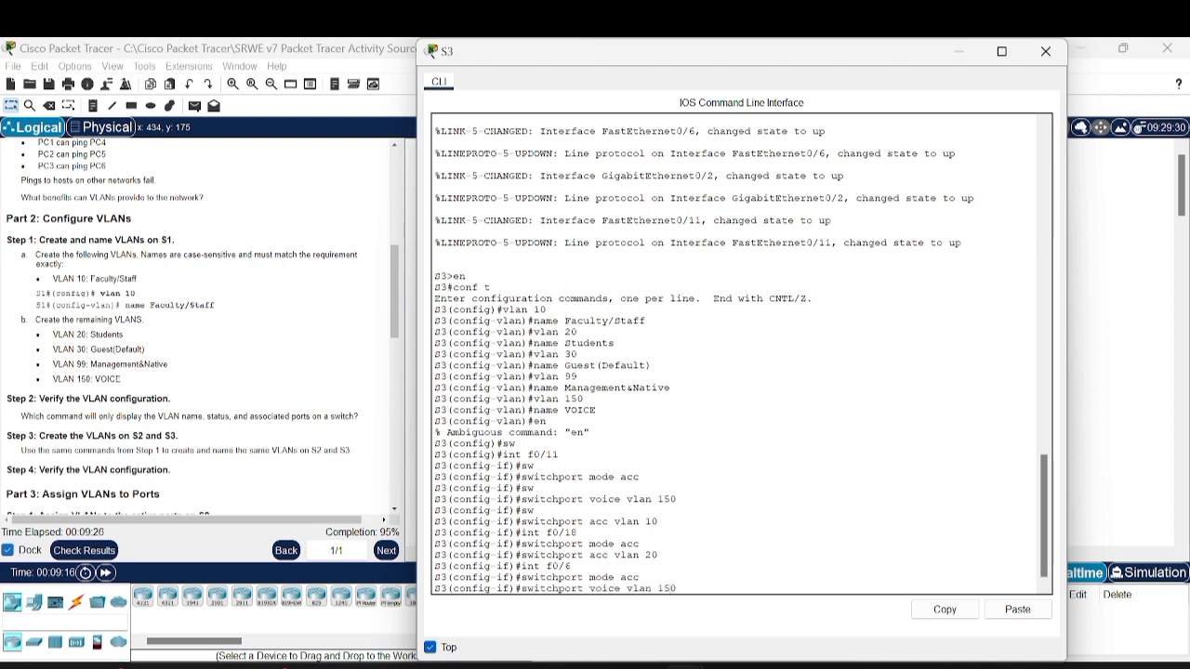
pyautogui.press('Left')
pyautogui.press('BackSpace')
pyautogui.press('BackSpace')
pyautogui.write('3')
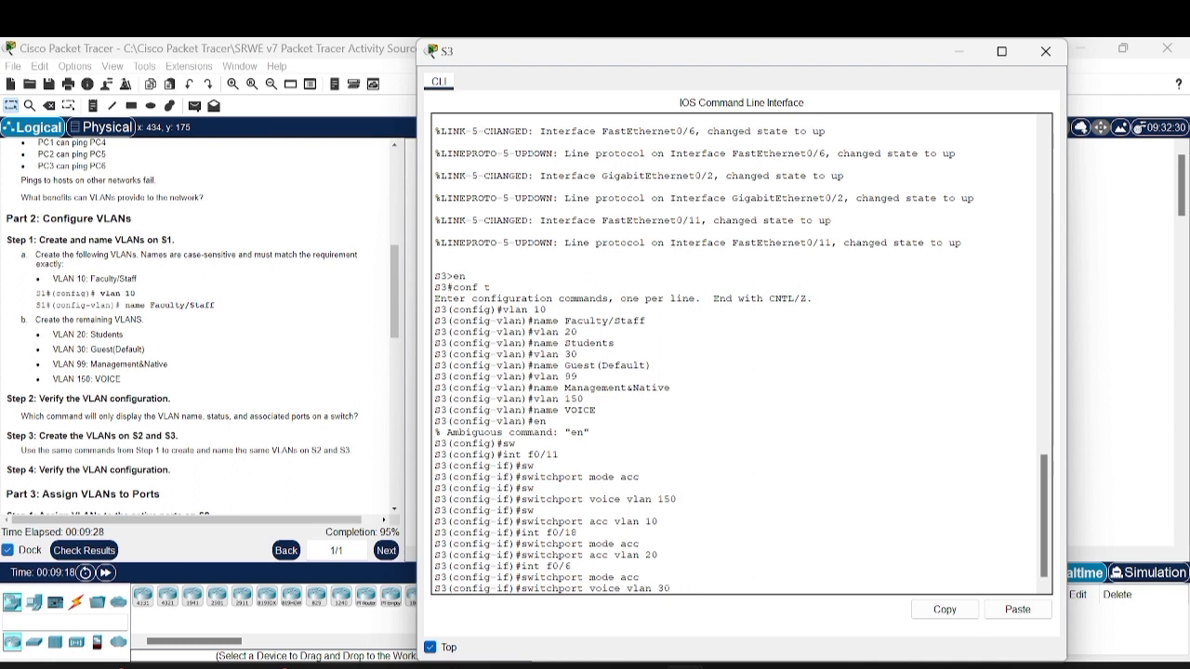
pyautogui.press('Return')
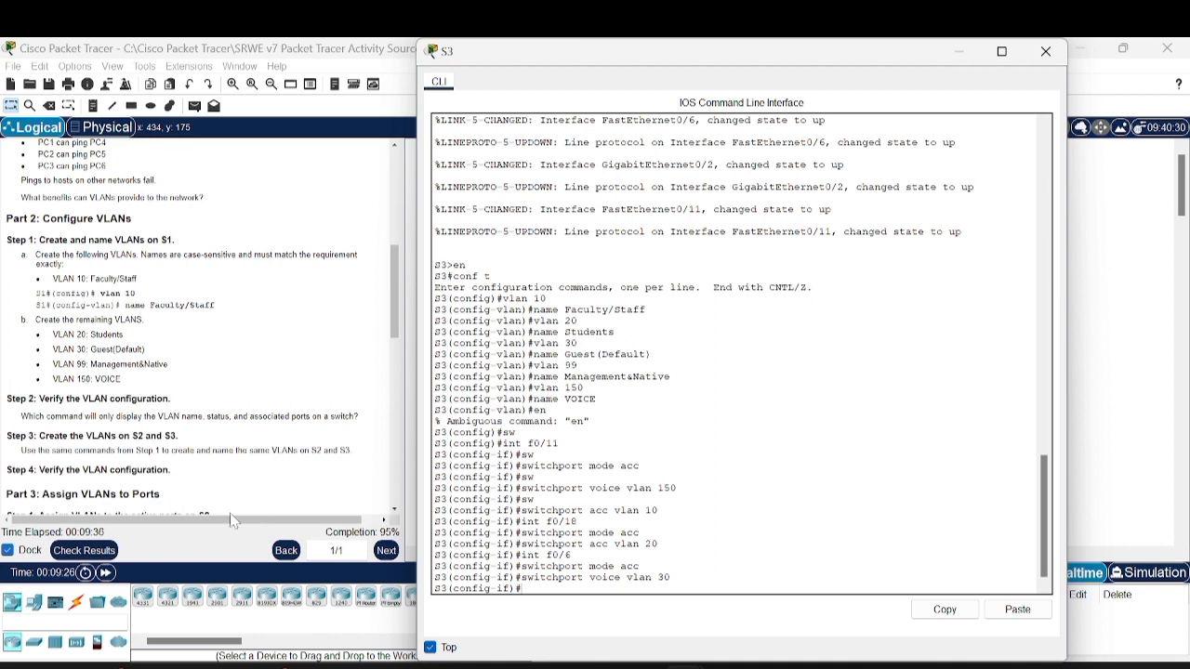
# Check the activity results and examine the assessment items for S3's ports and VLANs.
pyautogui.click(84, 551)
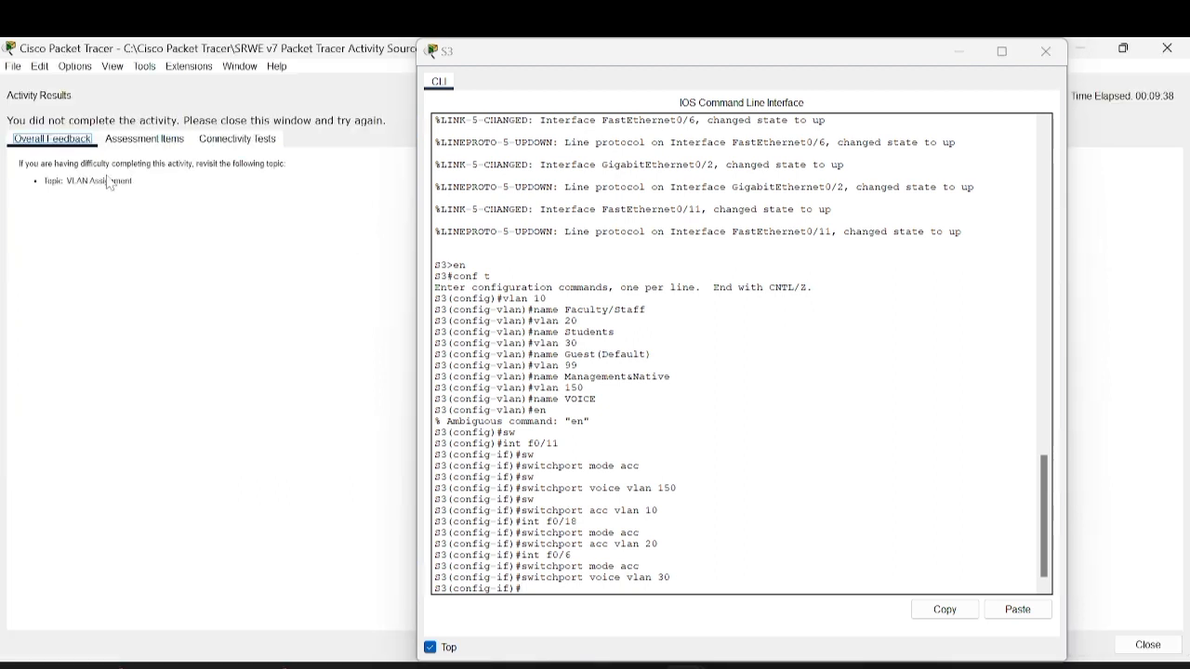
pyautogui.click(144, 138)
pyautogui.scroll(-5, 170, 398)
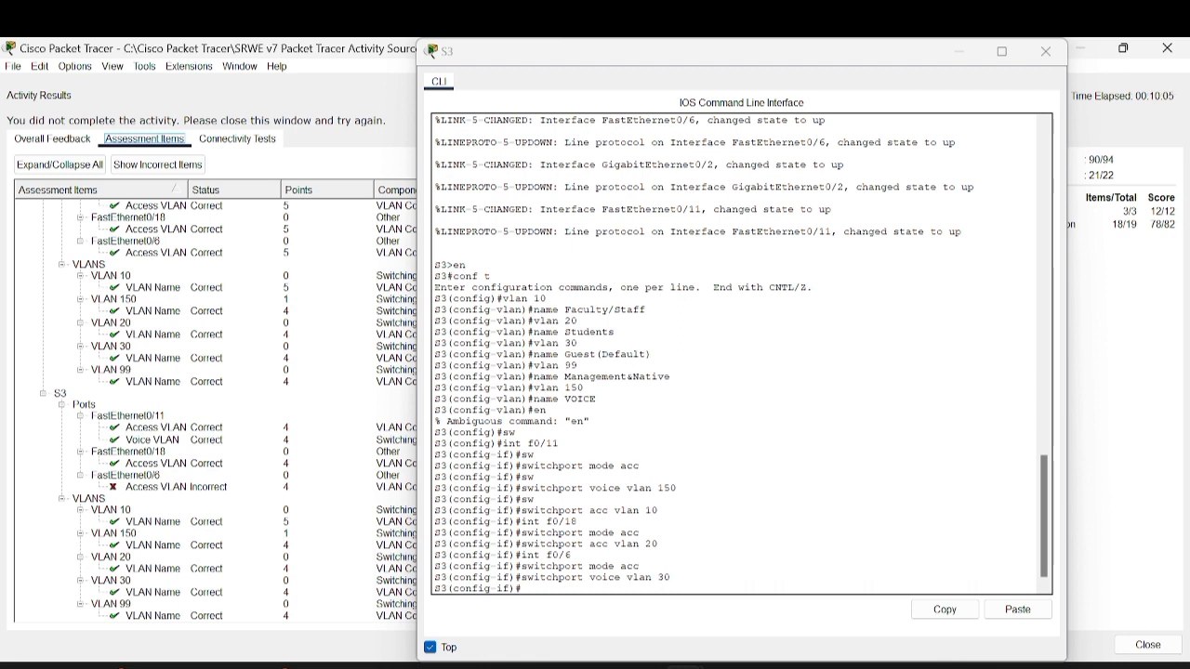
# Assign VLAN 30 as the access VLAN on S3's port F0/6, and close the S3 window and the activity results.
pyautogui.click(522, 589)
pyautogui.press('Up')
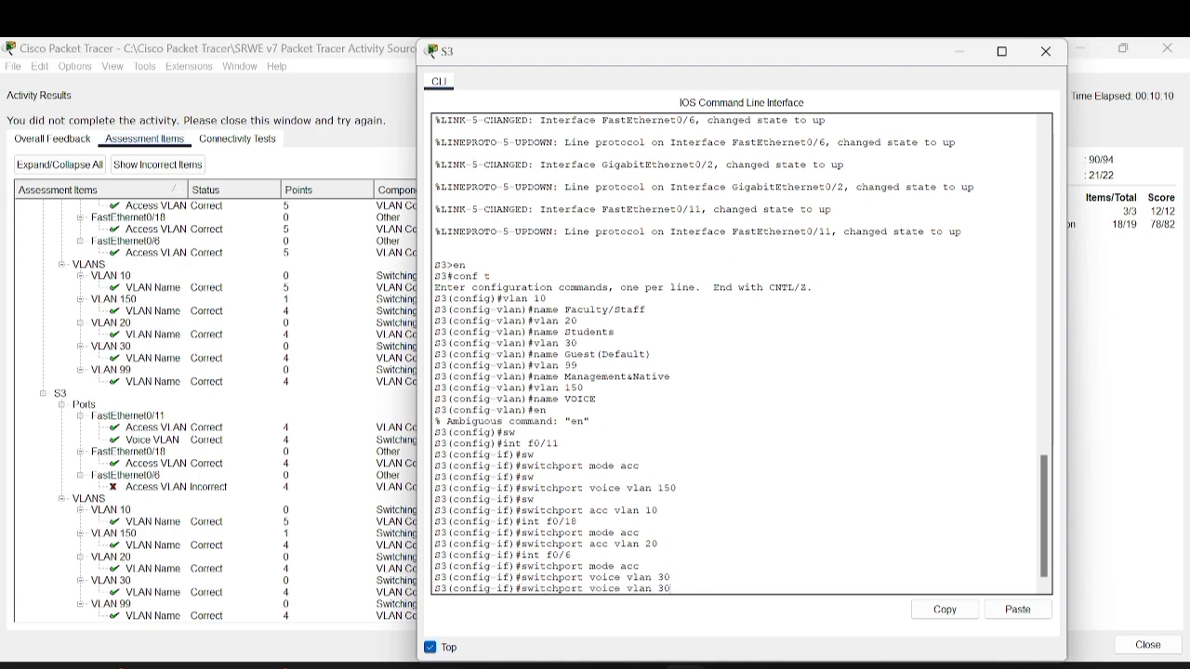
pyautogui.press('Up')
pyautogui.press('Up')
pyautogui.press('Up')
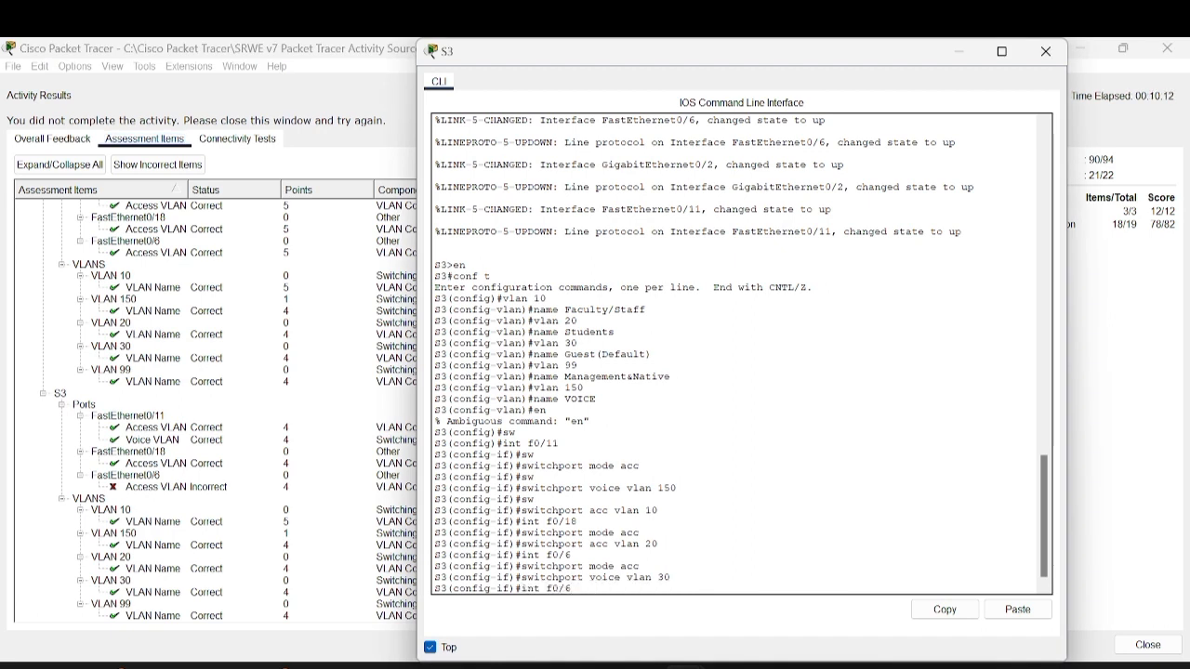
pyautogui.press('BackSpace')
pyautogui.press('BackSpace')
pyautogui.write('30')
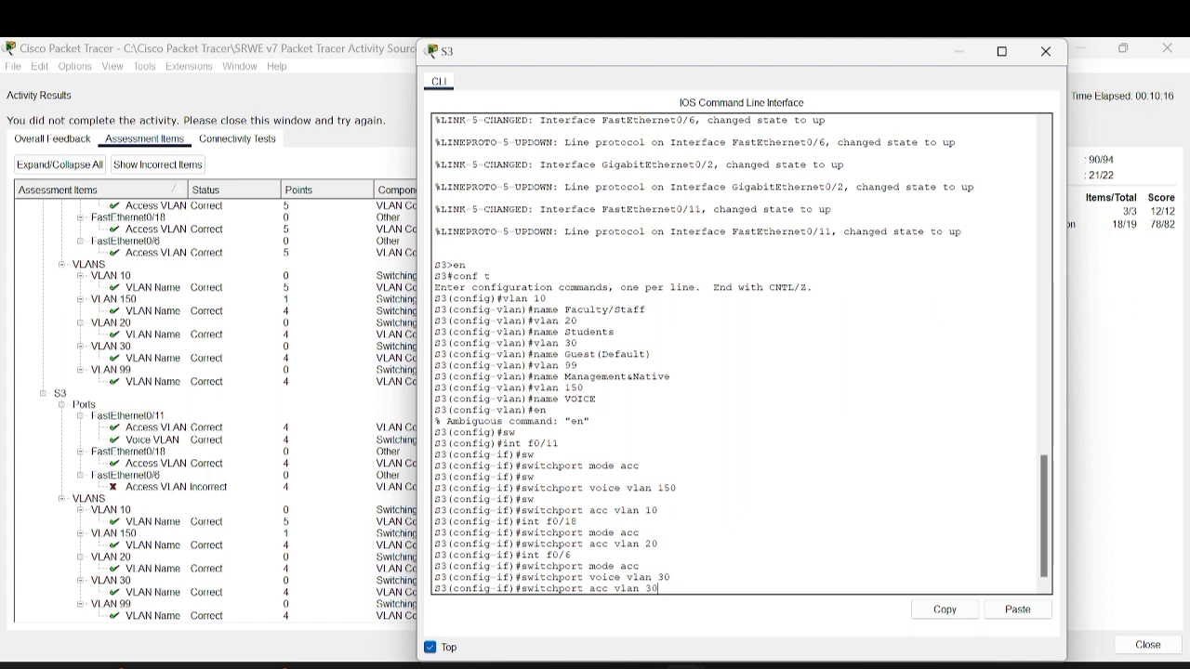
pyautogui.press('Return')
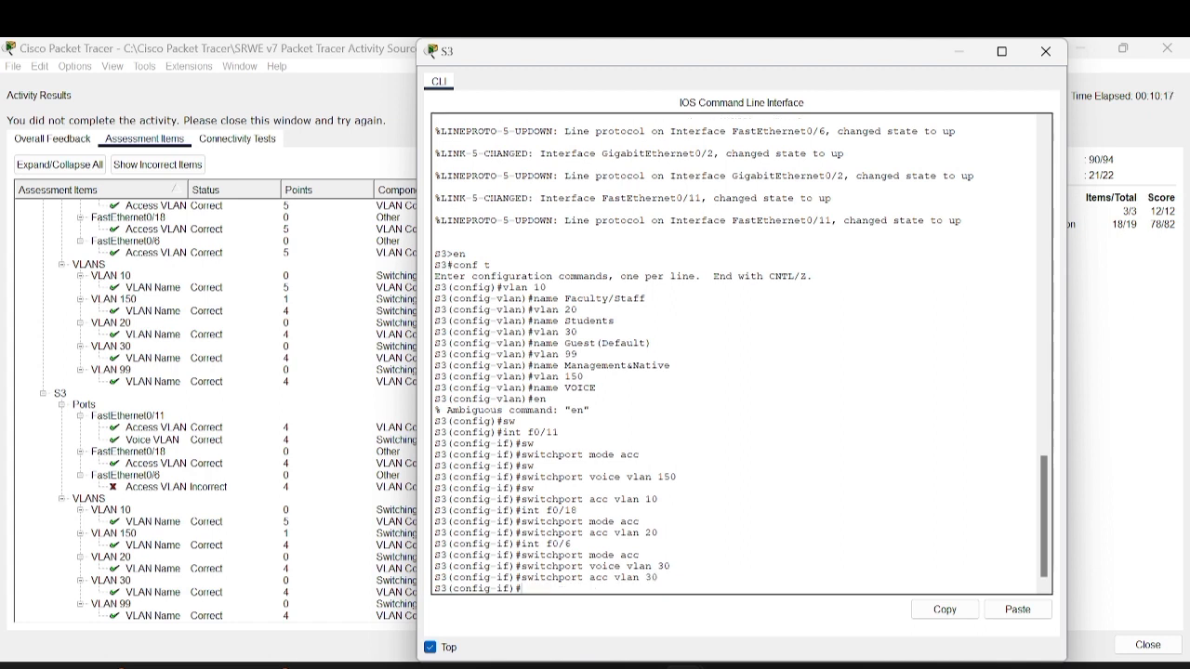
pyautogui.click(1045, 51)
pyautogui.click(1166, 50)
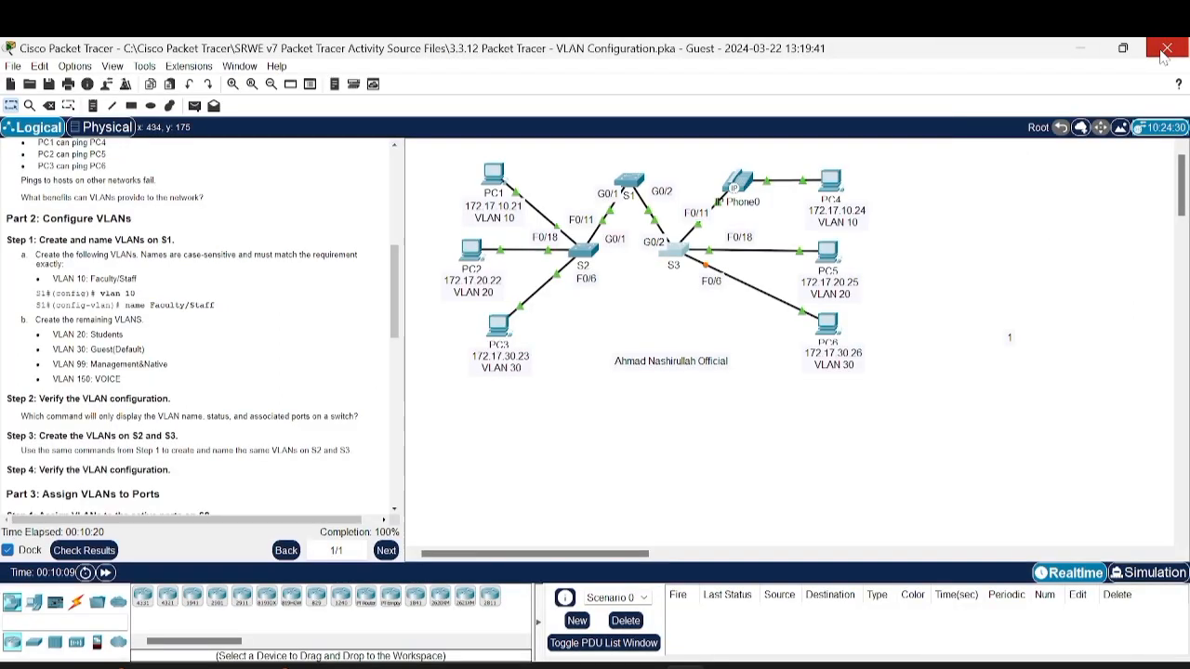